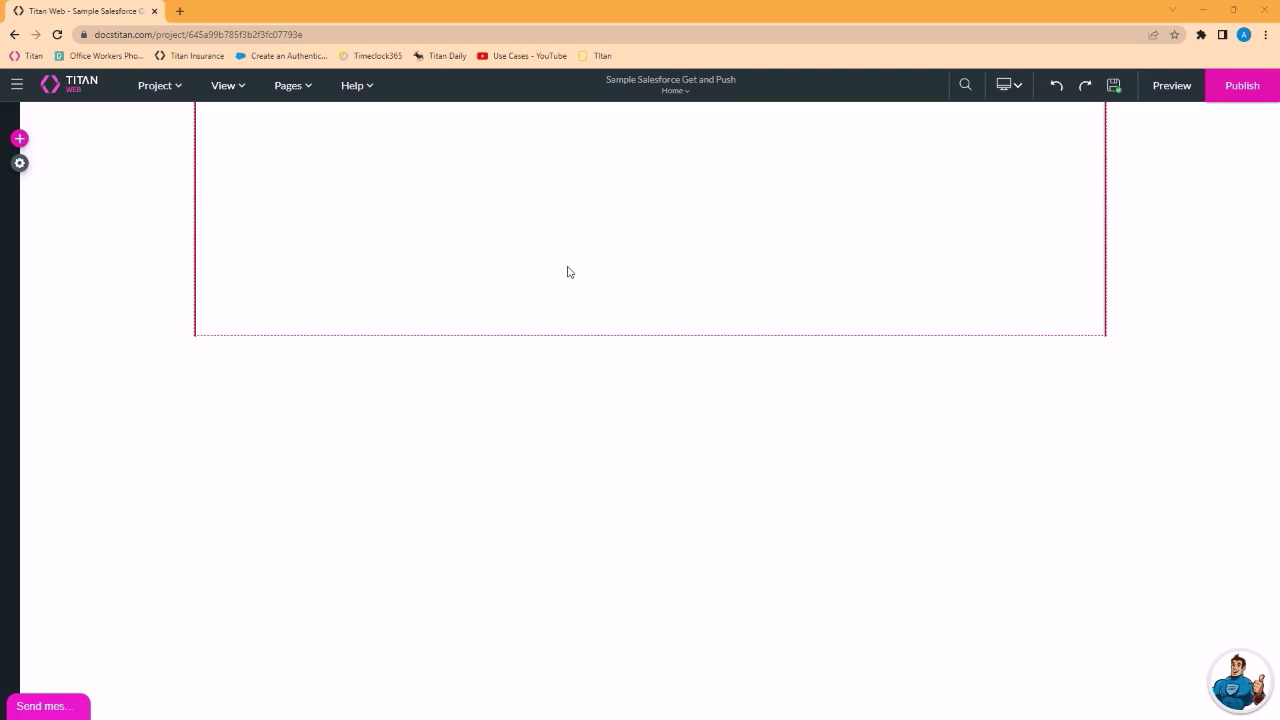
Step: Insert a form with one column and five rows on the page, and fill it with three text fields and a button
click(19, 139)
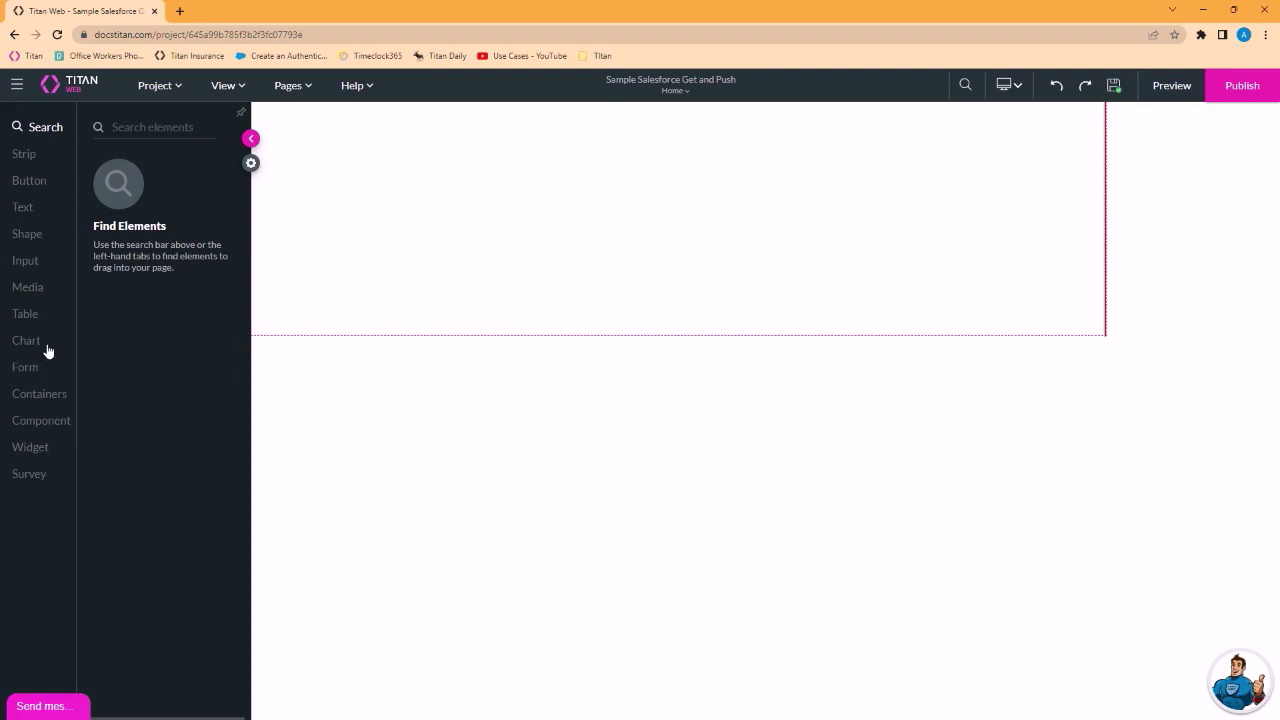
click(27, 367)
drag(147, 281, 561, 192)
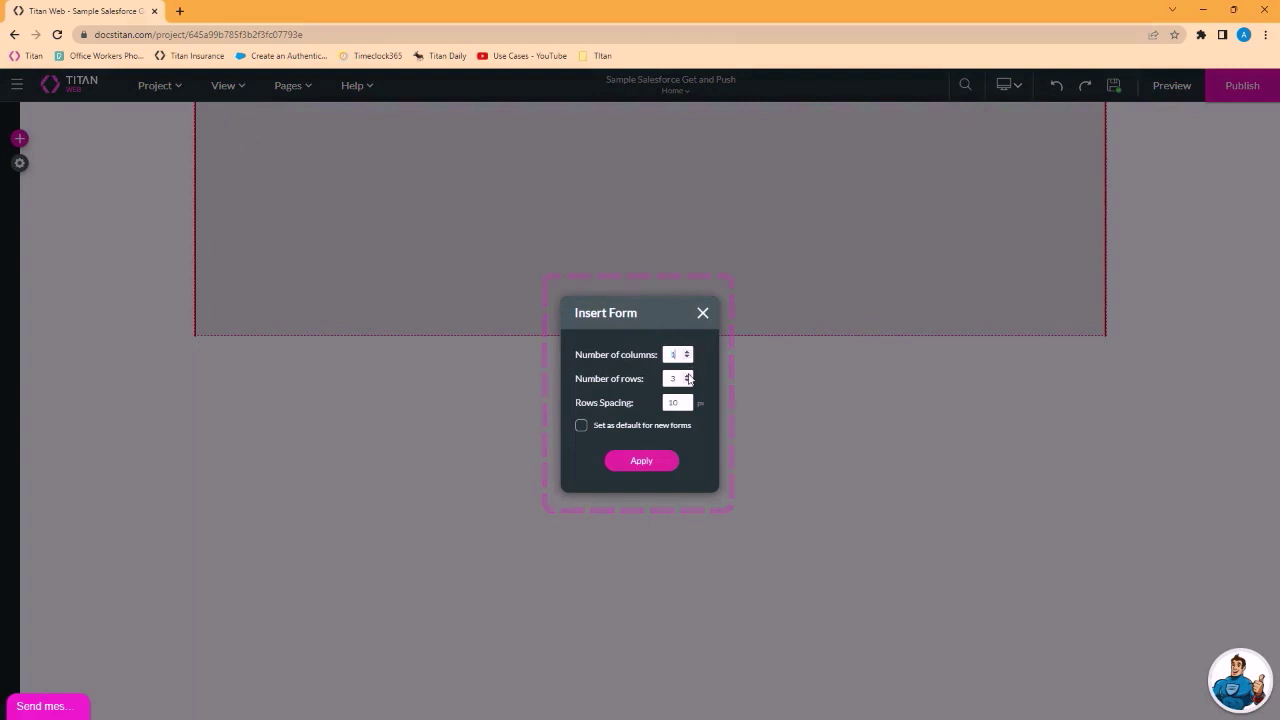
drag(678, 378, 610, 380)
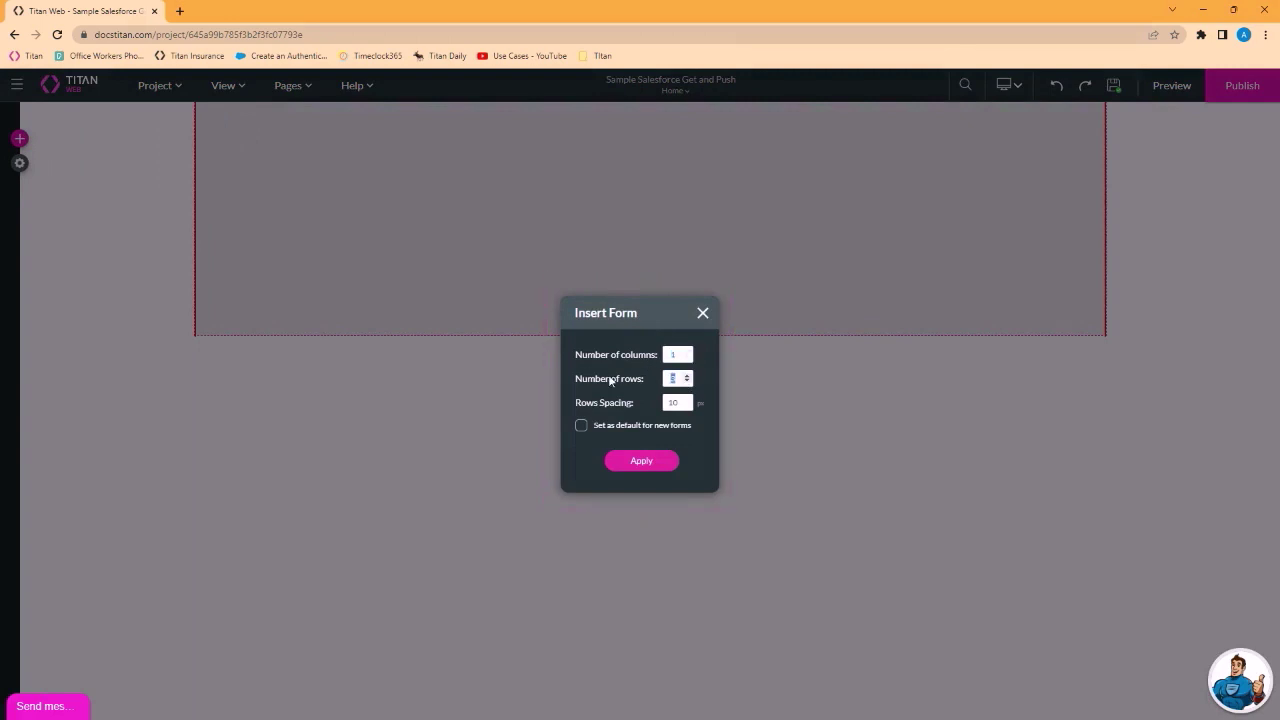
click(661, 467)
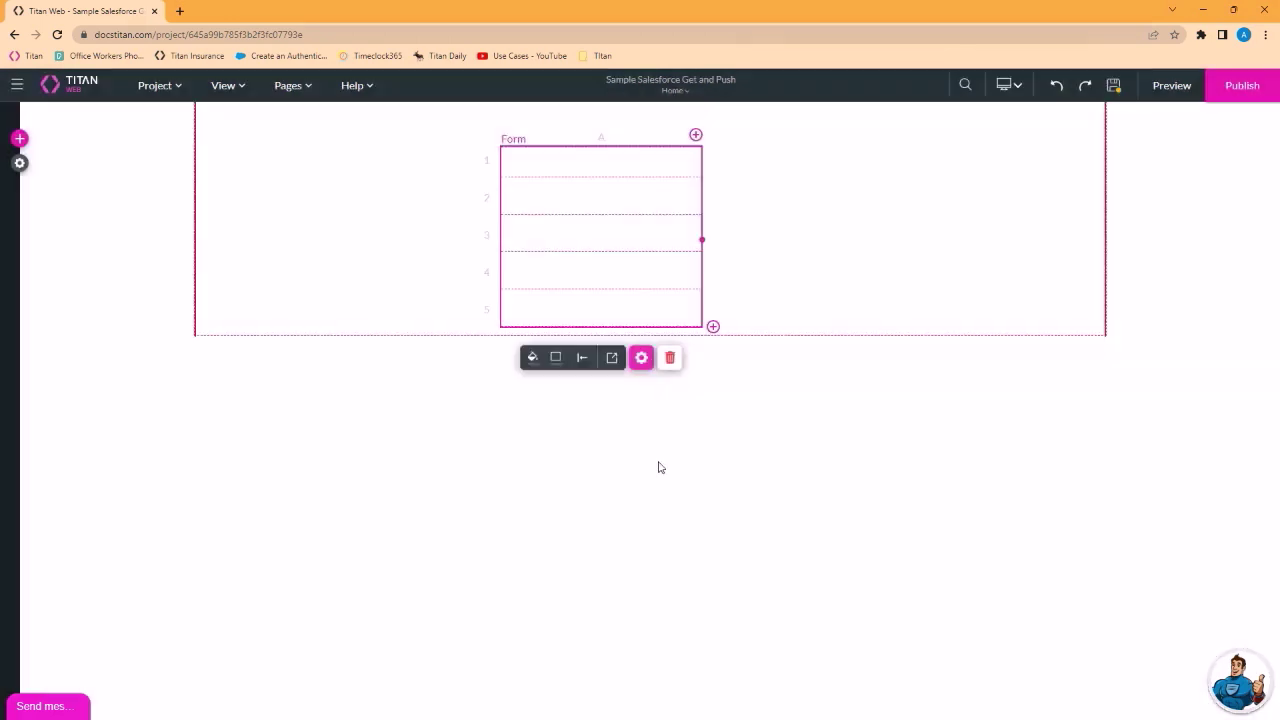
click(630, 212)
click(19, 138)
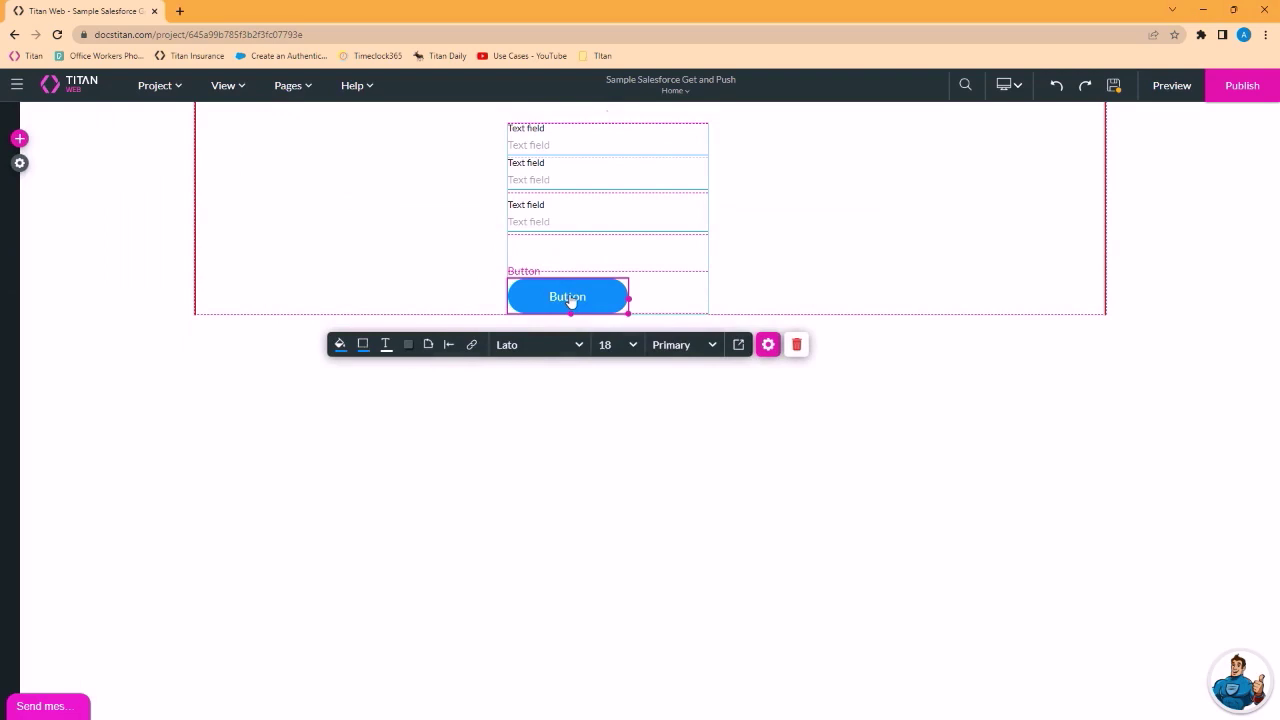
Step: Set the label of the form's first text field to "Account Number"
click(562, 139)
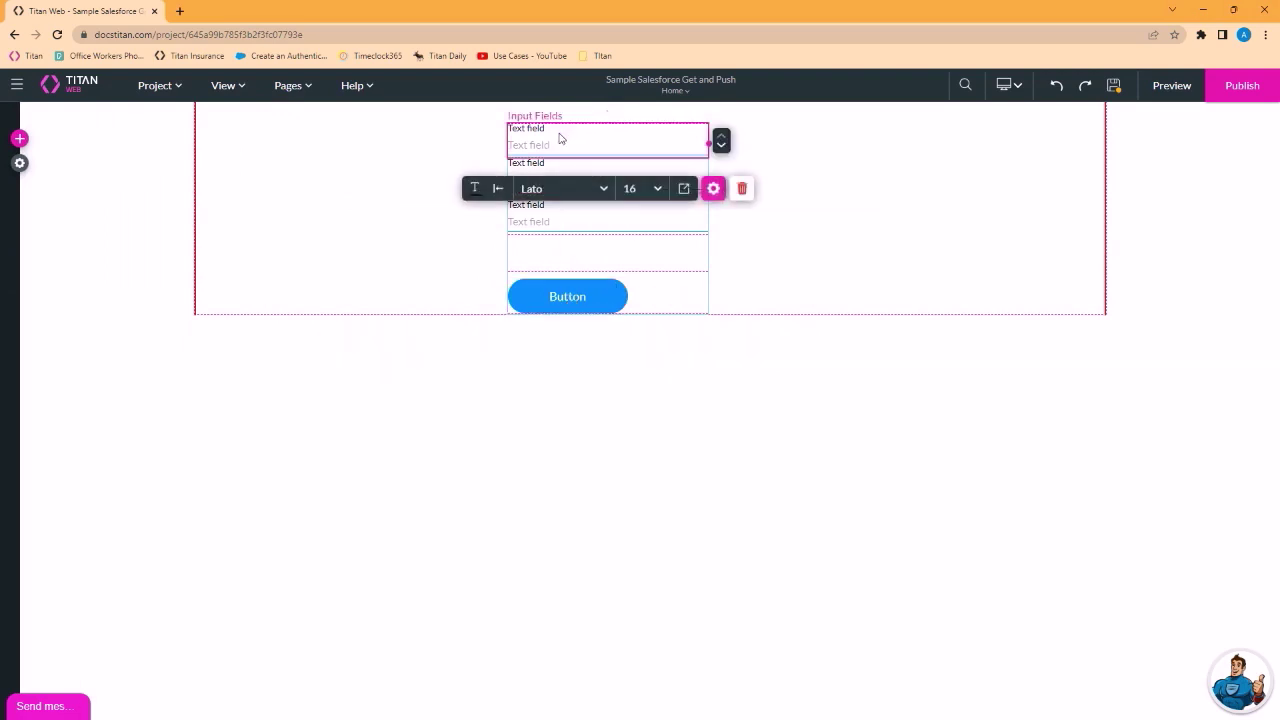
click(713, 188)
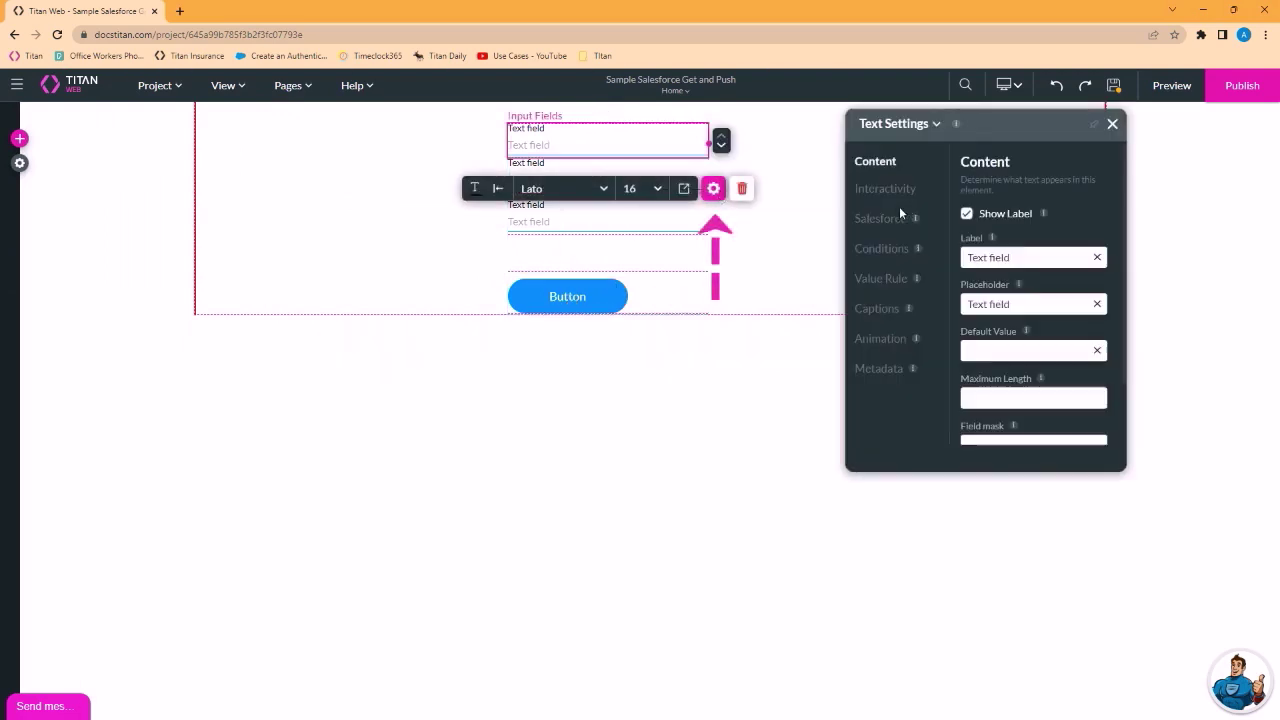
triple_click(1036, 257)
text(Account)
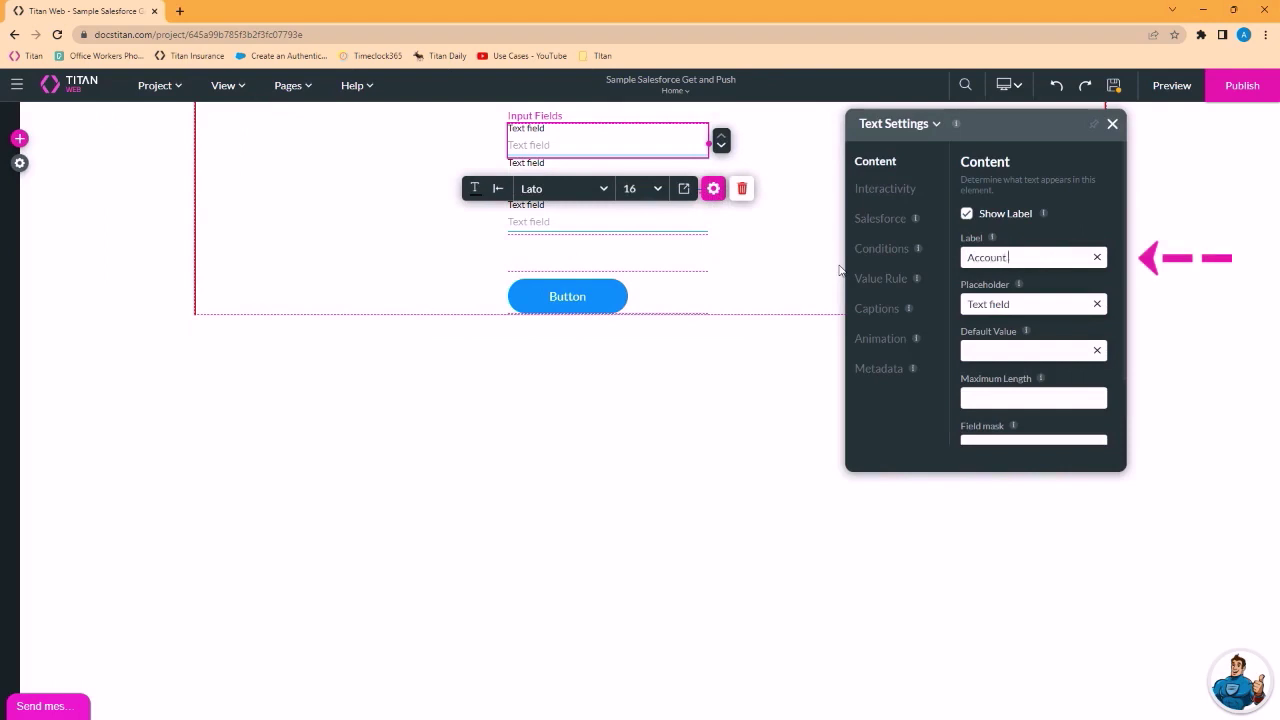
text( Number)
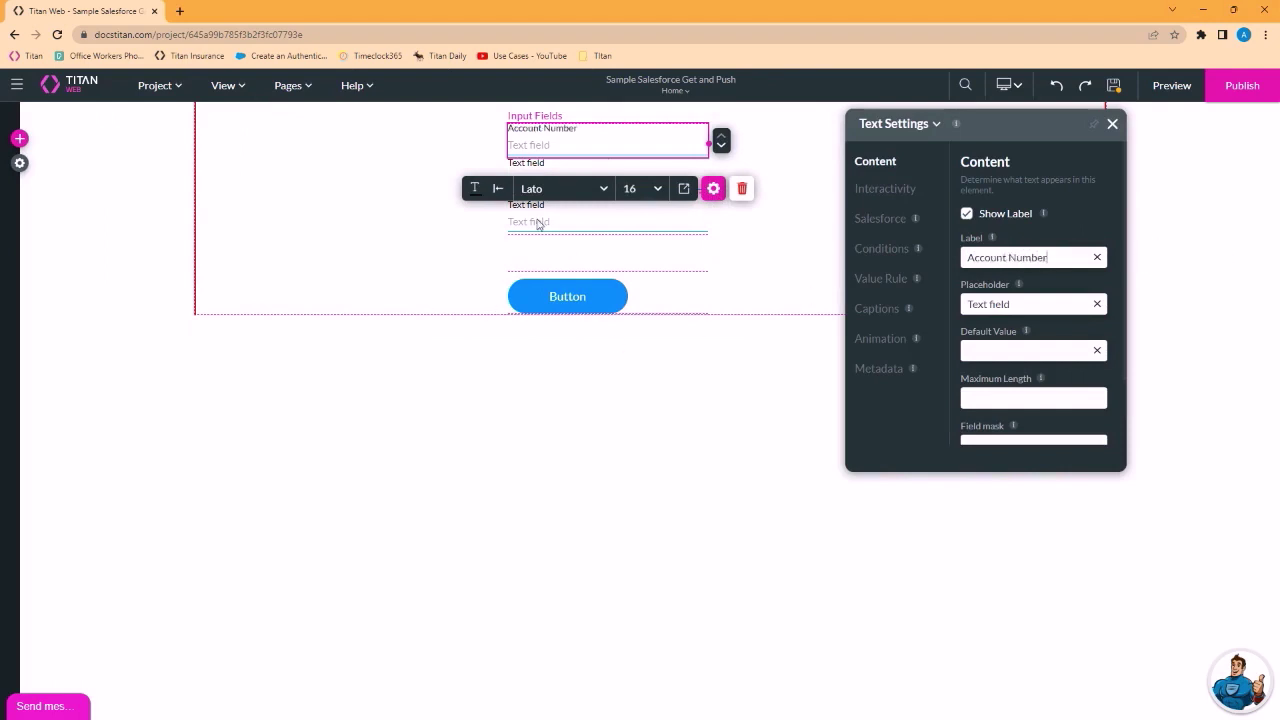
Step: Change the label of the form's second text field to "Account Name"
click(636, 164)
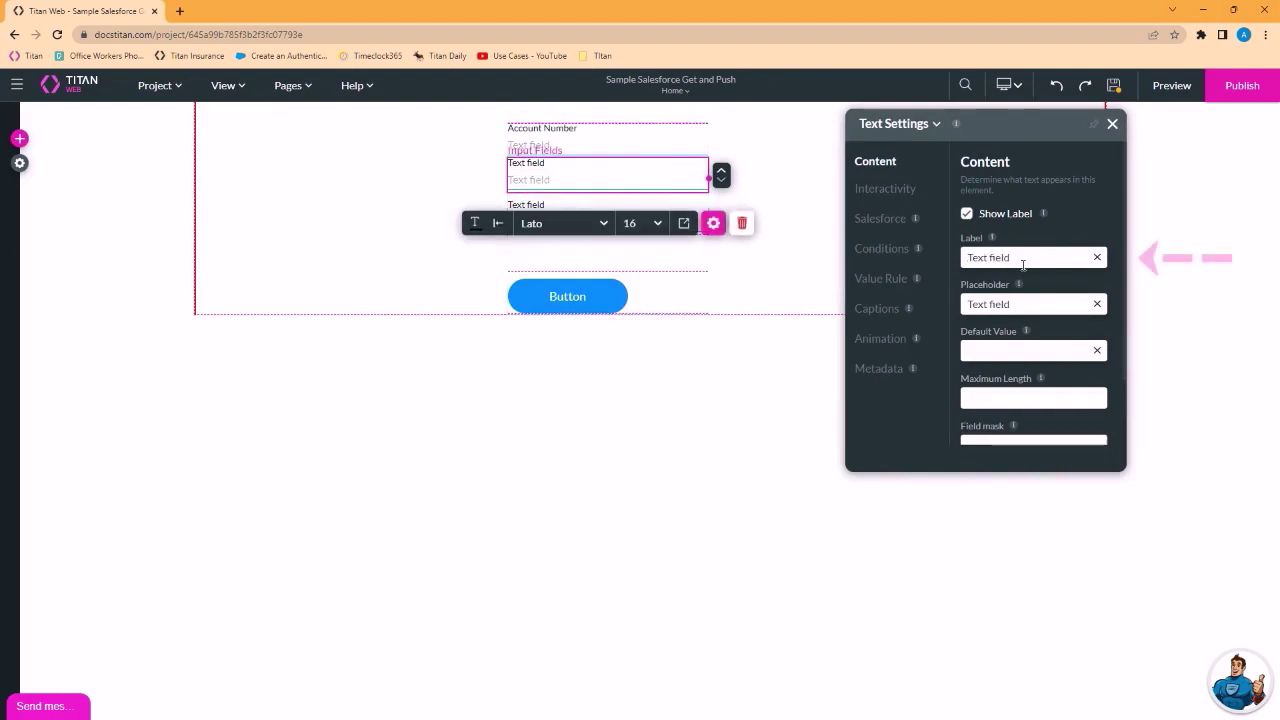
triple_click(1021, 257)
text(Acxcou)
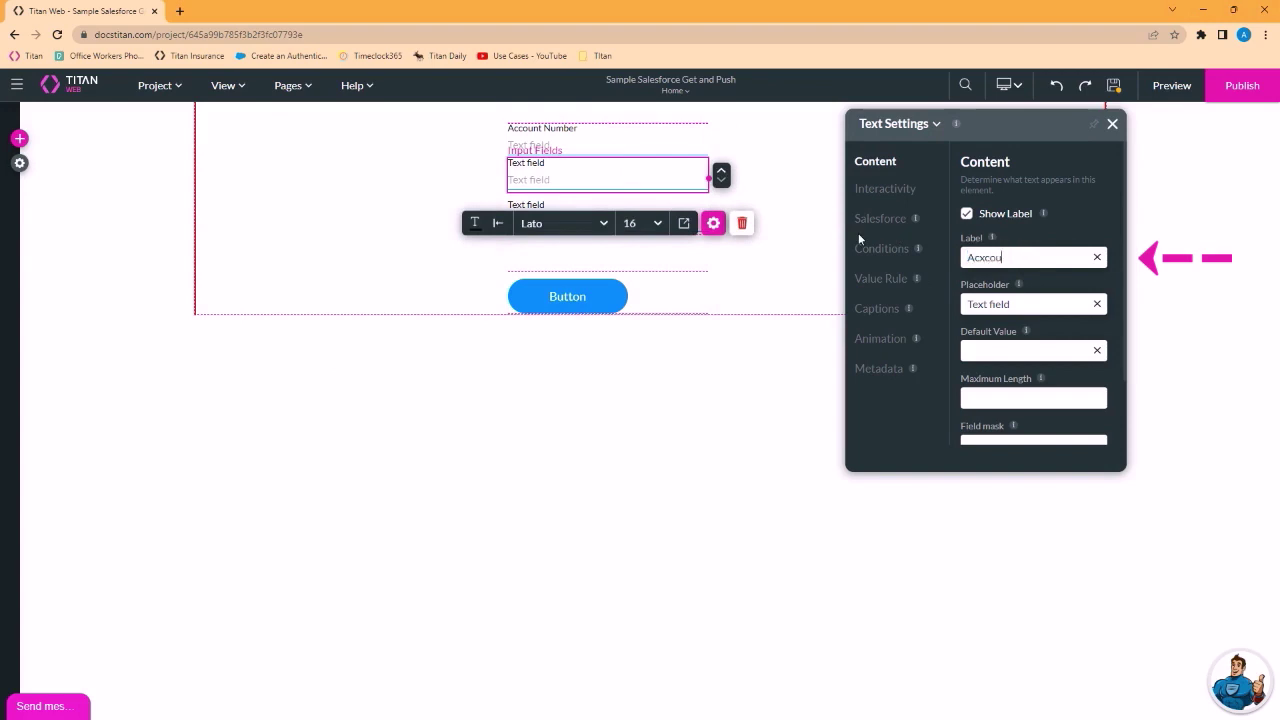
key(BackSpace)
key(BackSpace)
key(BackSpace)
key(BackSpace)
text(count Name)
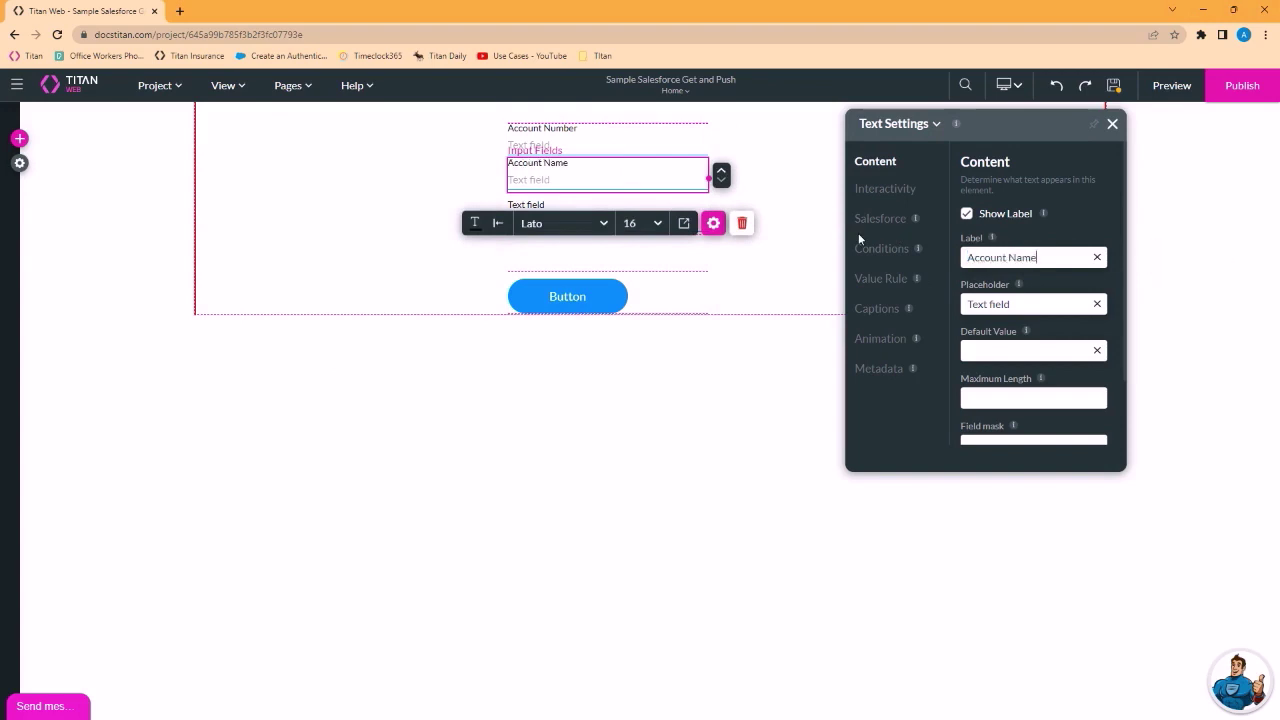
Step: Label the form's third text field "Account Billing City"
click(581, 210)
click(571, 222)
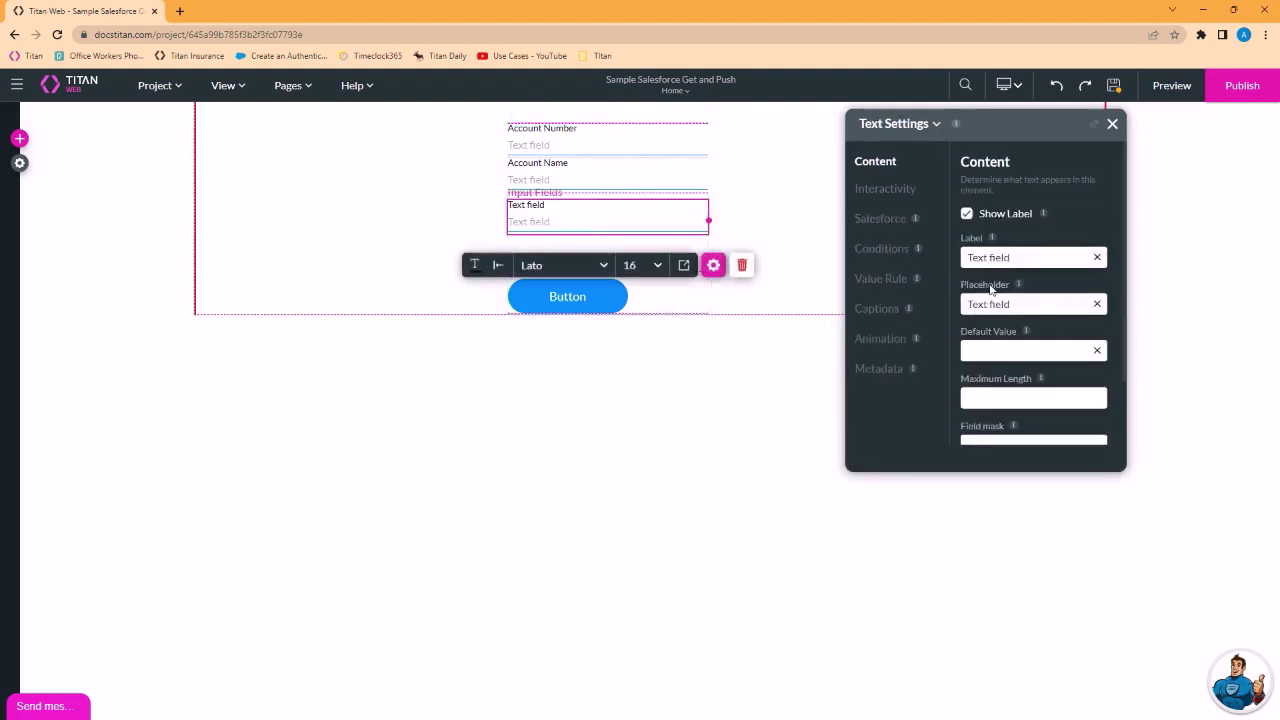
triple_click(1022, 258)
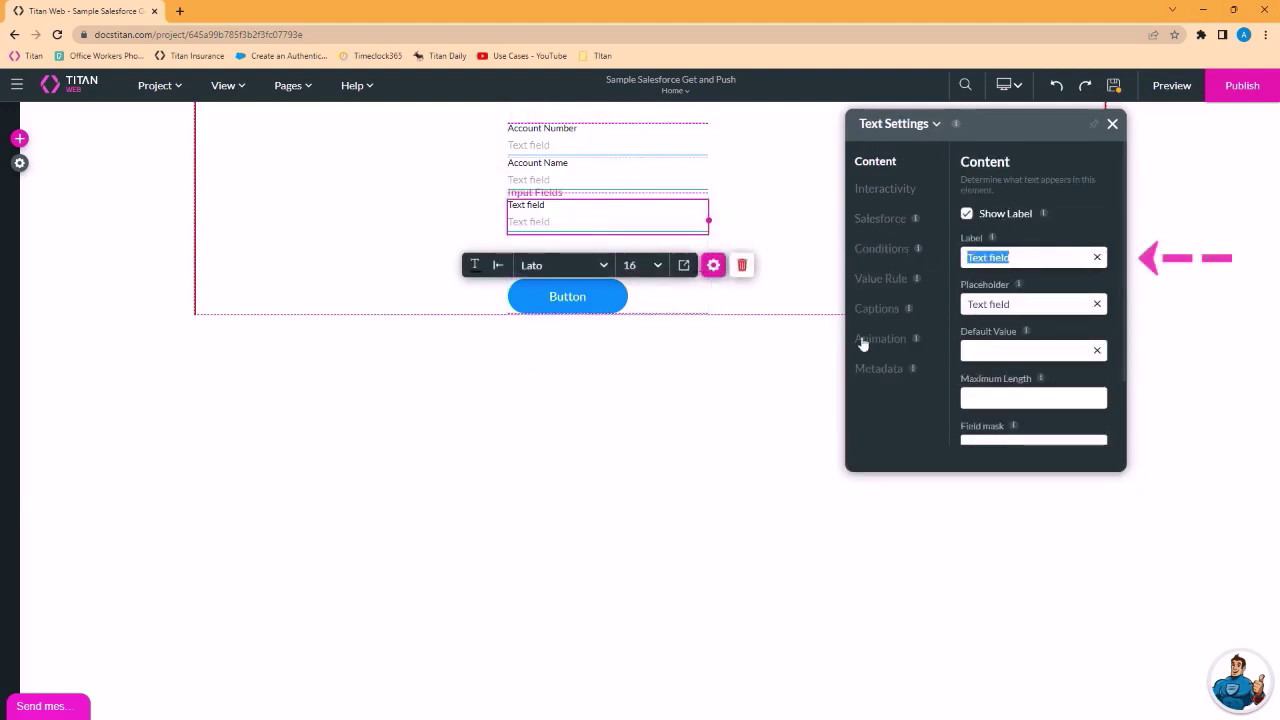
text(Account Bil)
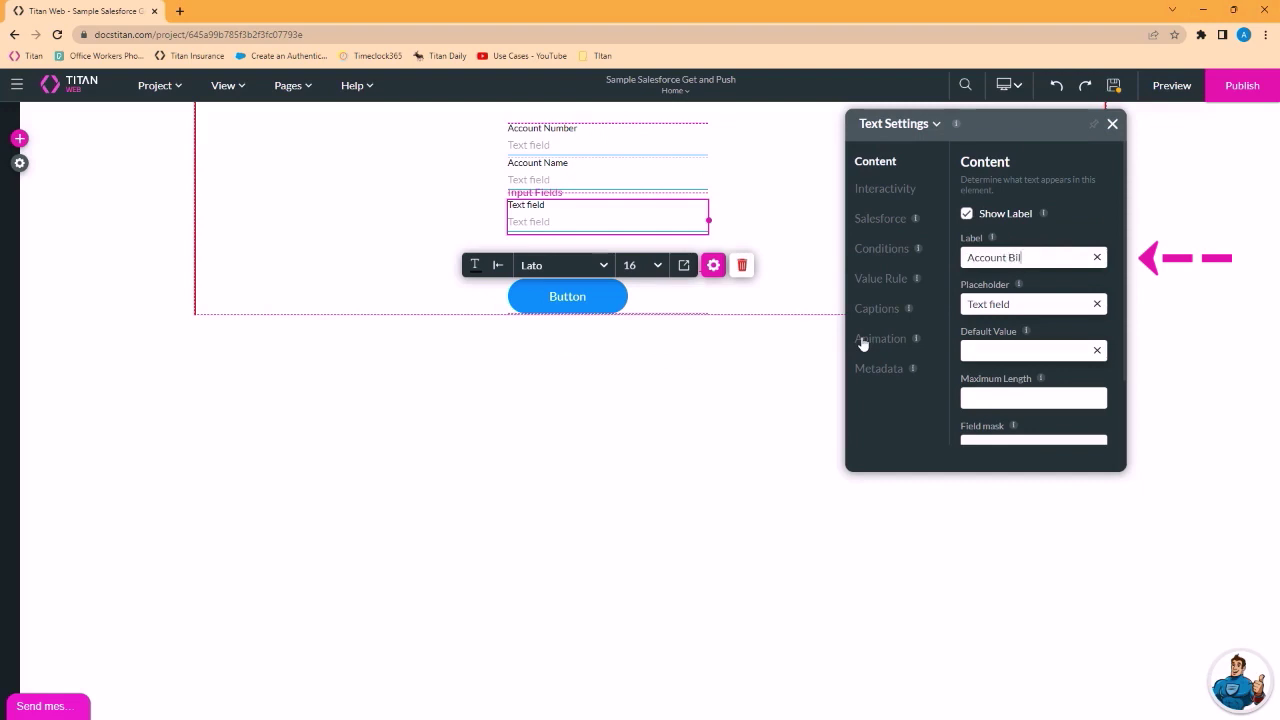
text(ling City)
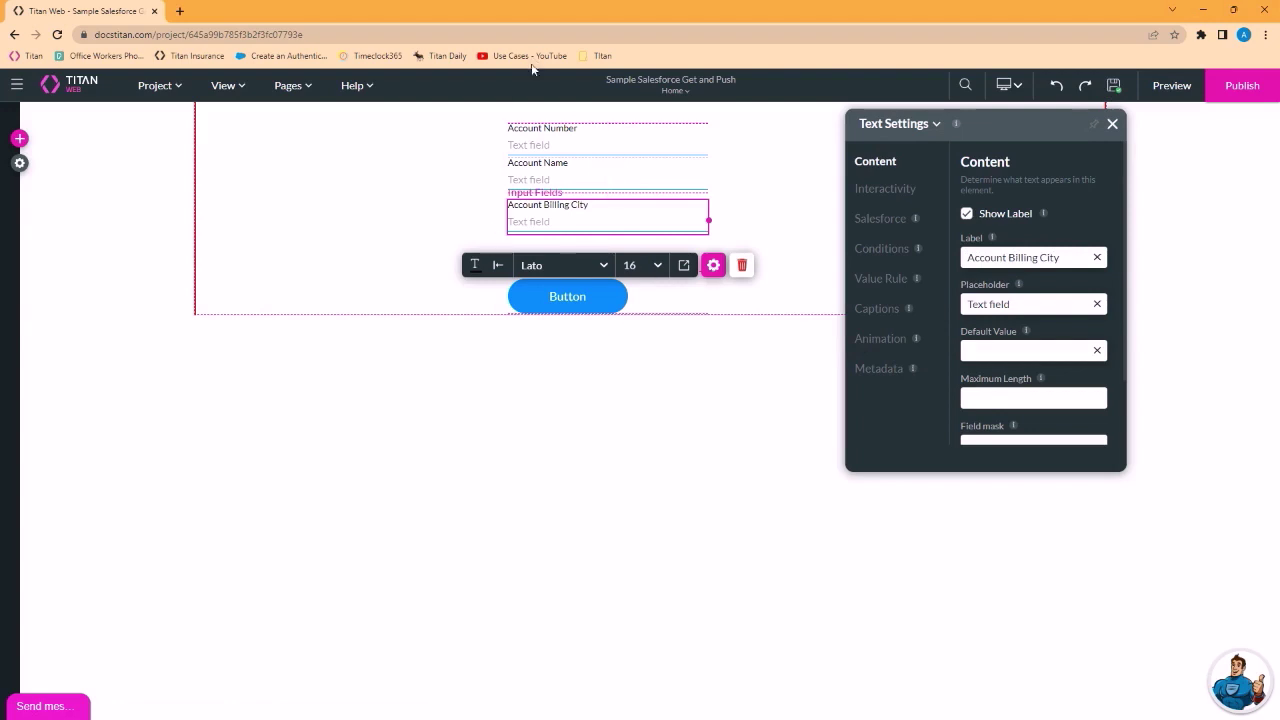
click(600, 147)
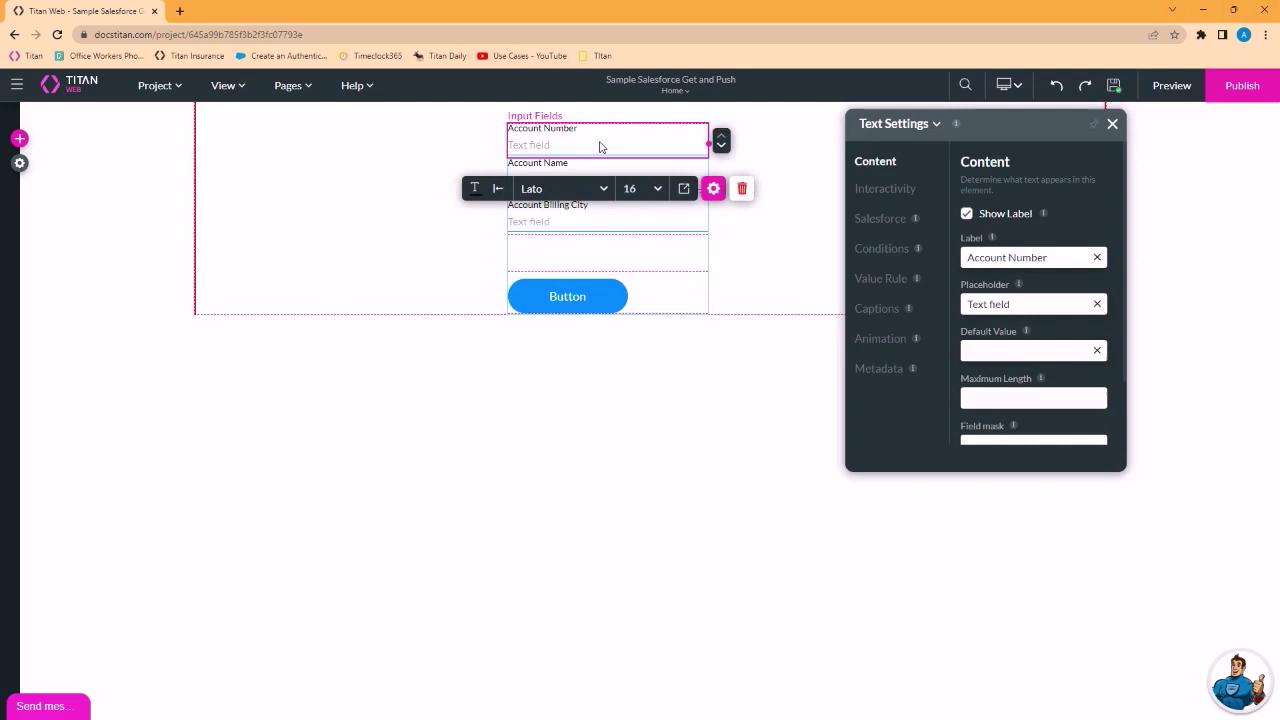
click(646, 223)
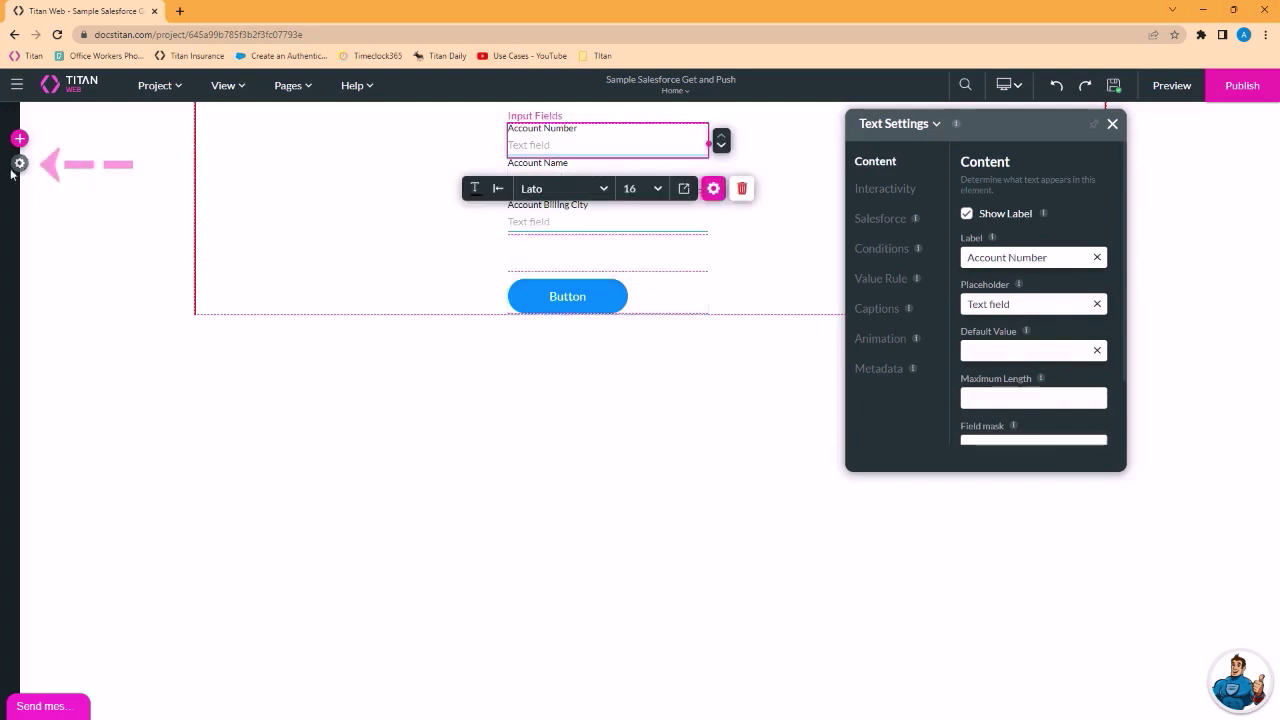
Step: Start a new push integration in the project's Salesforce integration settings
click(21, 165)
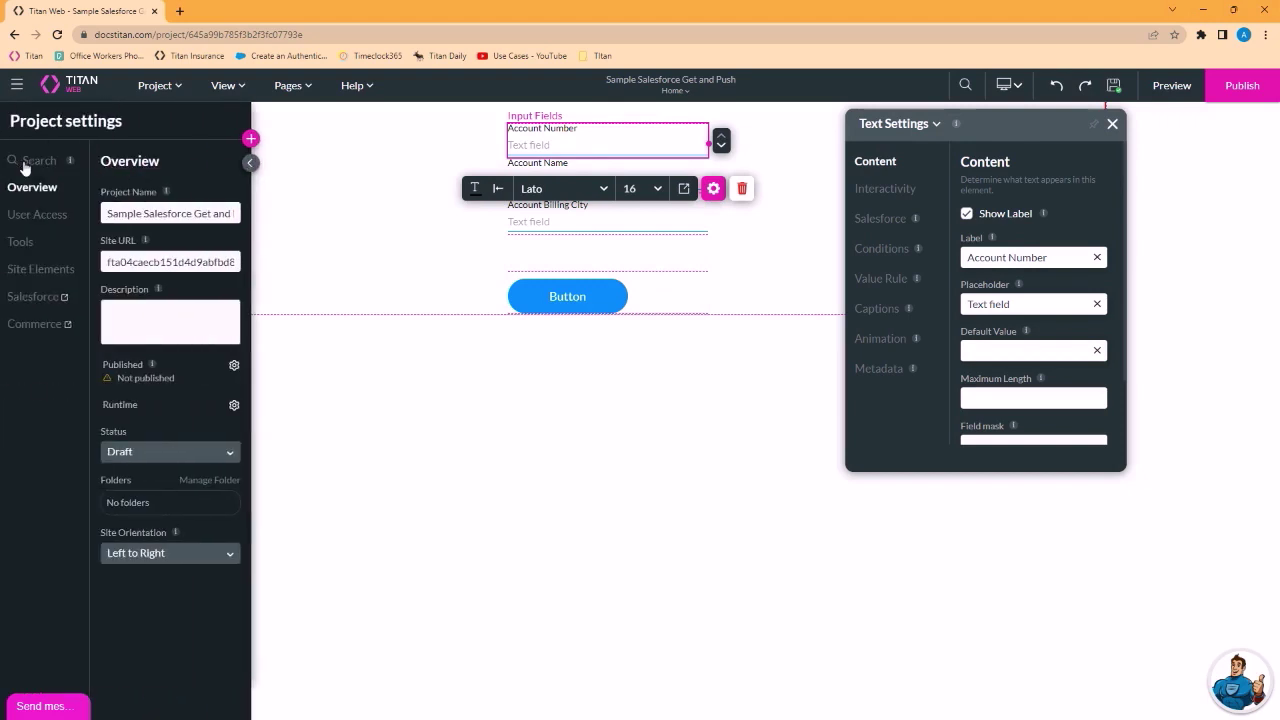
click(29, 297)
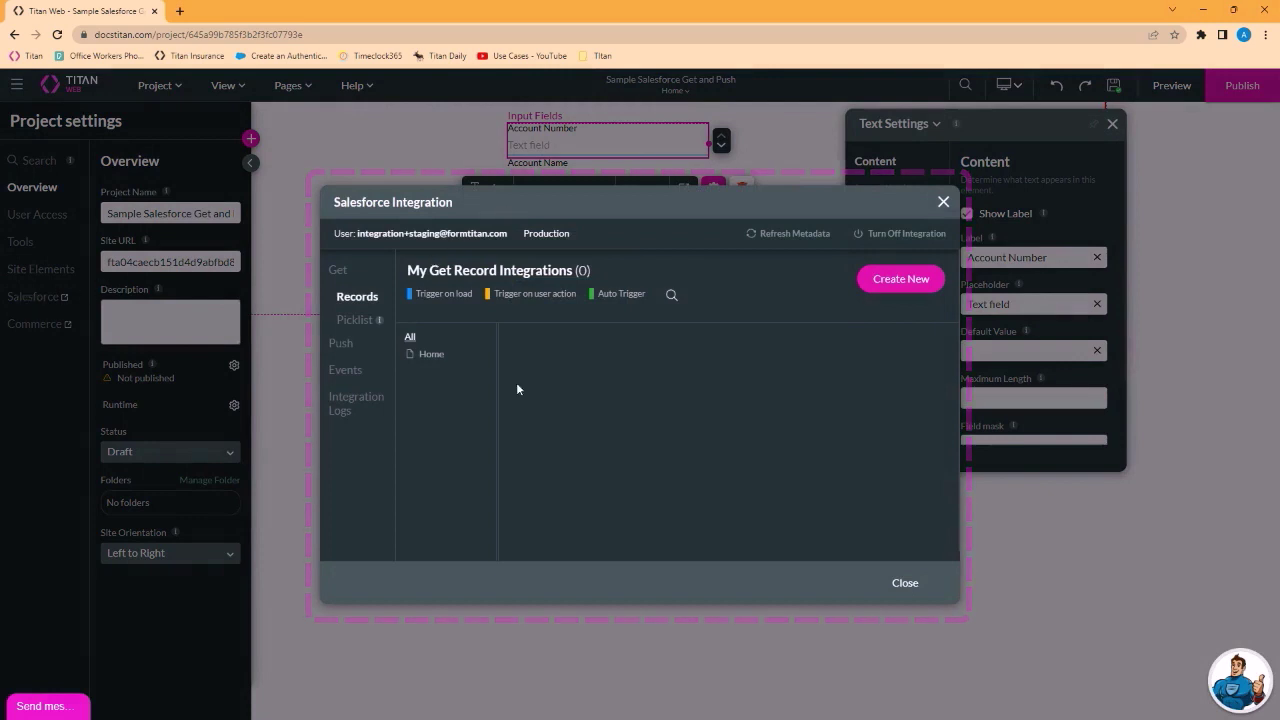
click(341, 346)
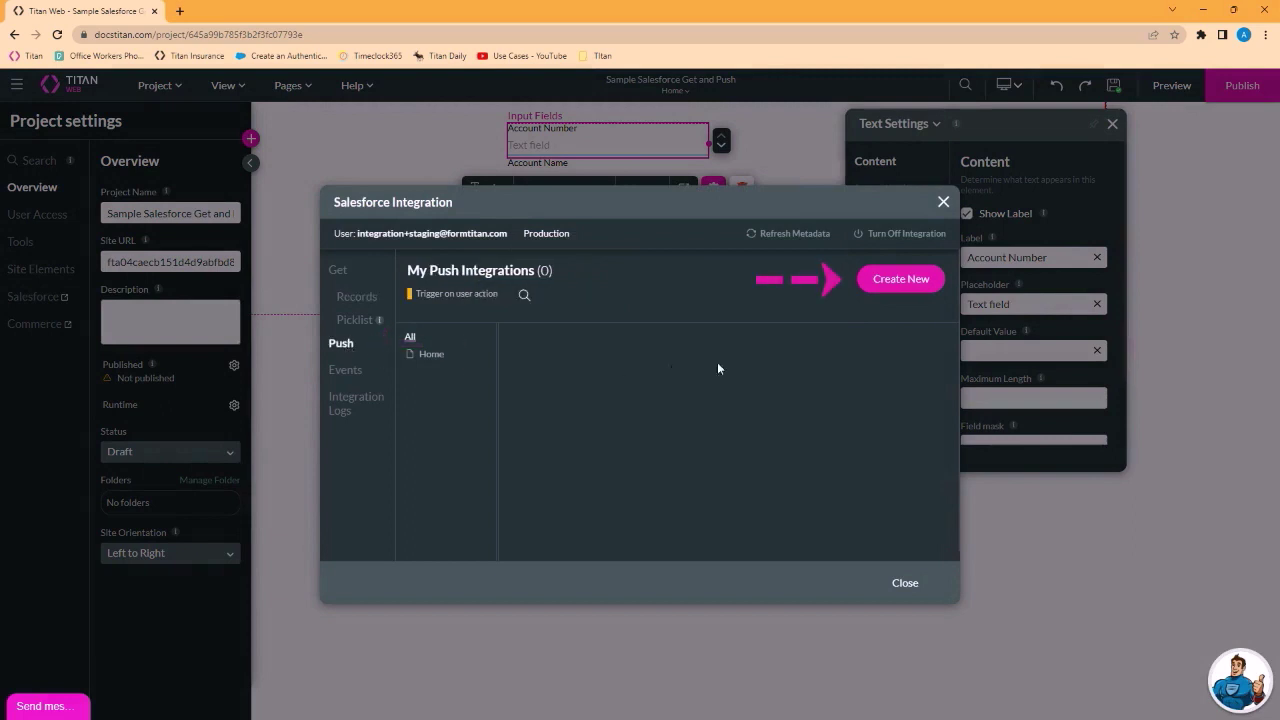
click(902, 281)
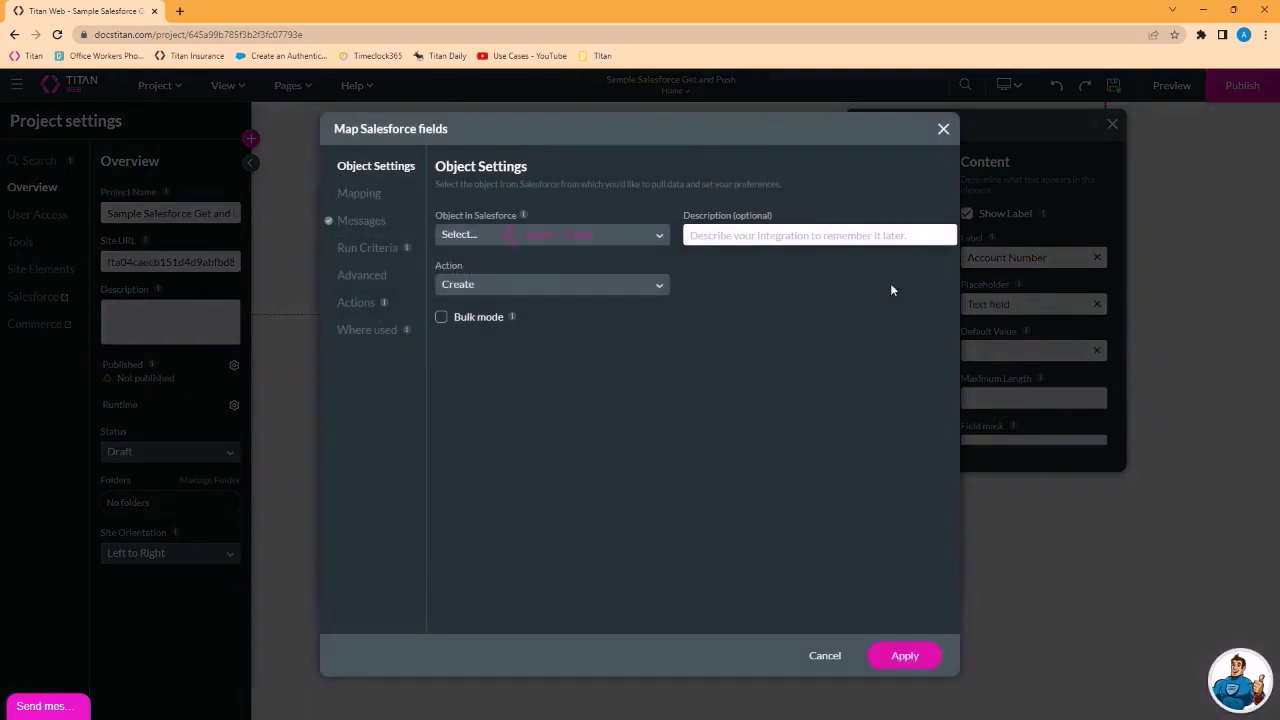
Step: Set the push integration's Salesforce object to Account, its description to "update the account info based on account number" and its action to Update
click(545, 238)
text(acc)
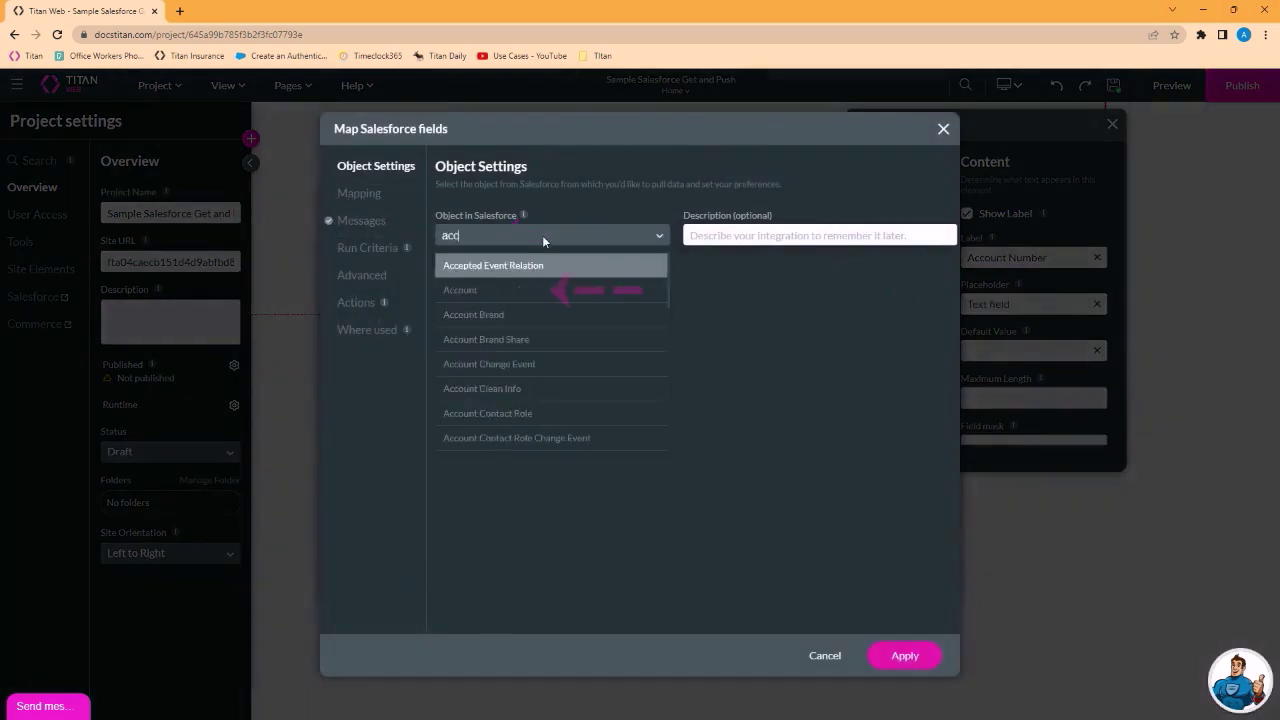
click(543, 289)
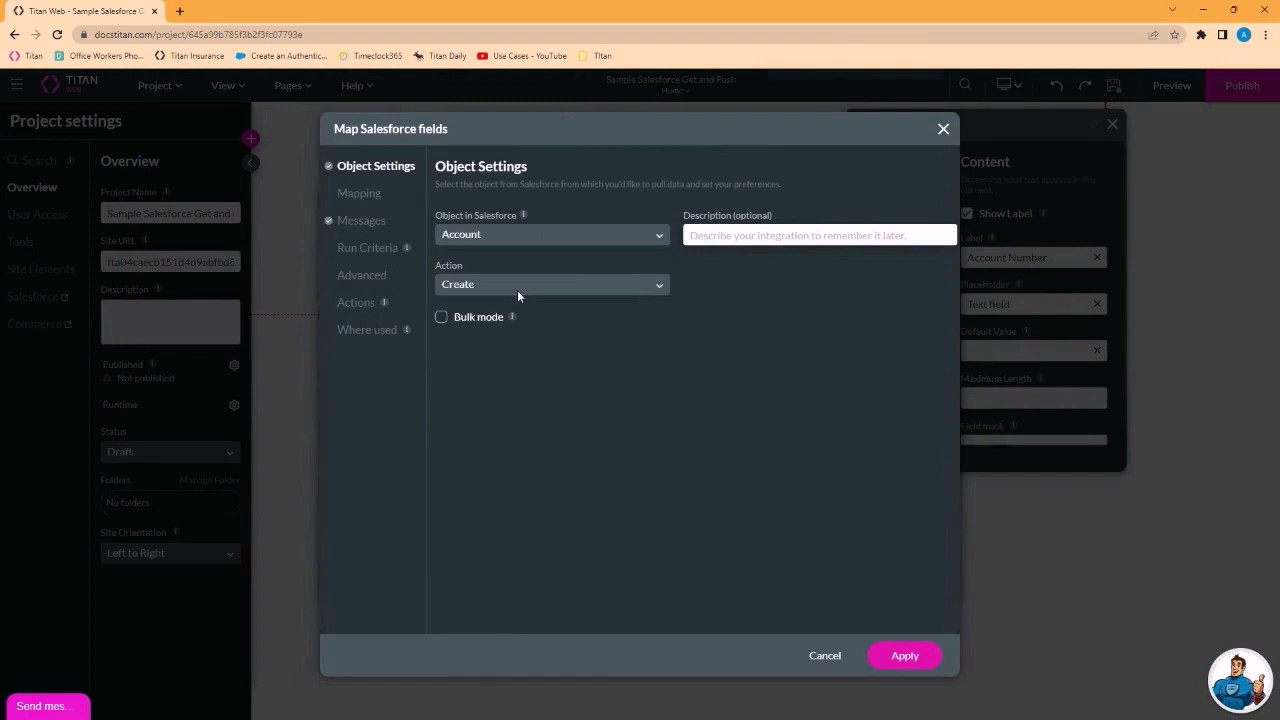
click(797, 238)
text(update the account info based on account number)
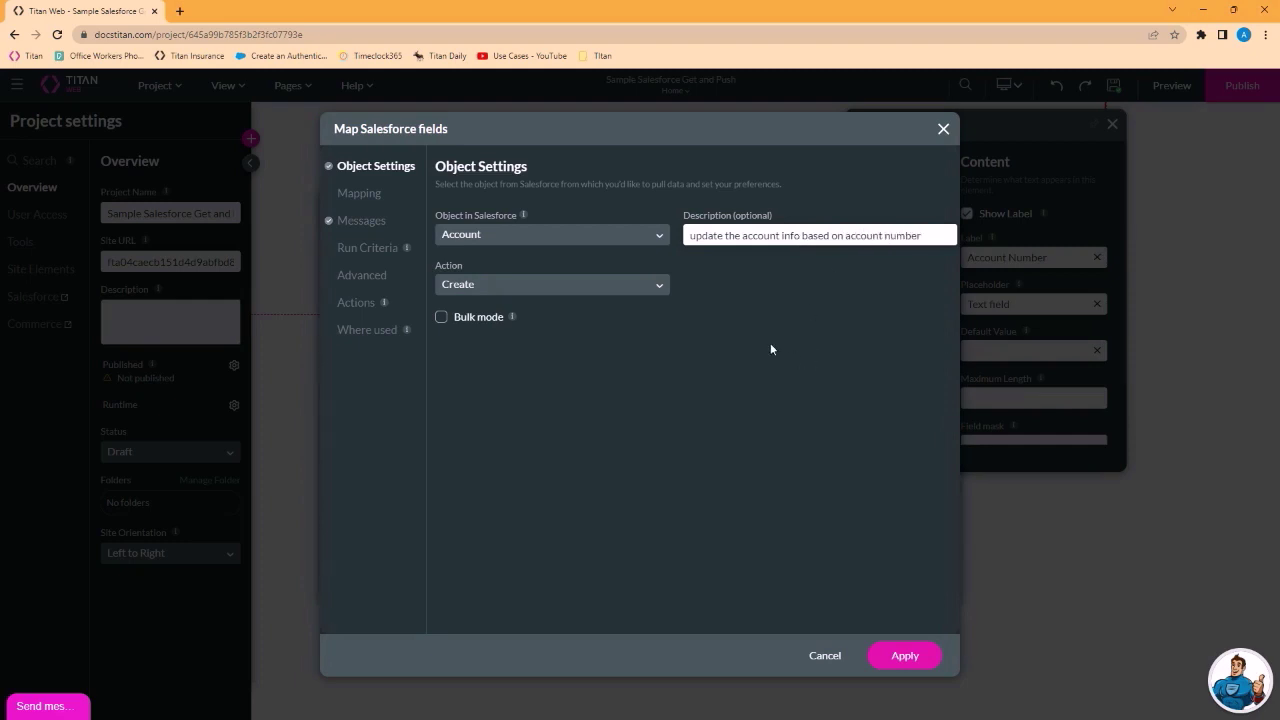
click(646, 288)
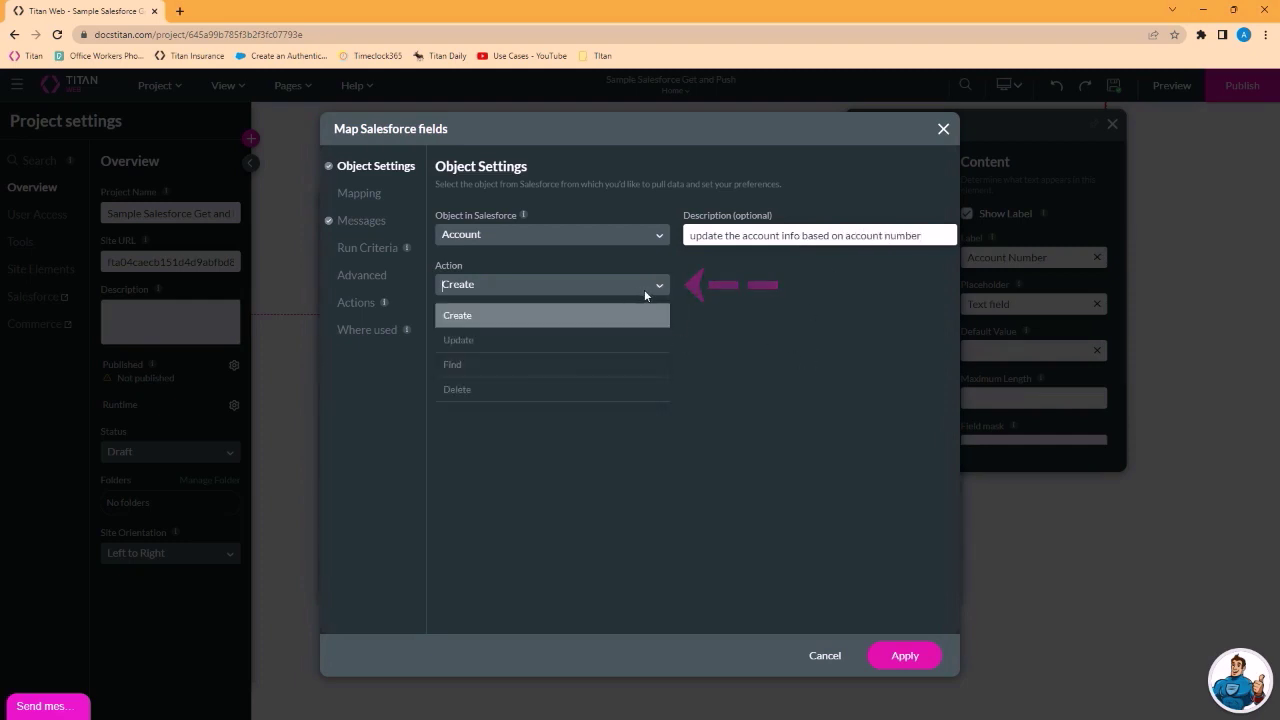
click(462, 340)
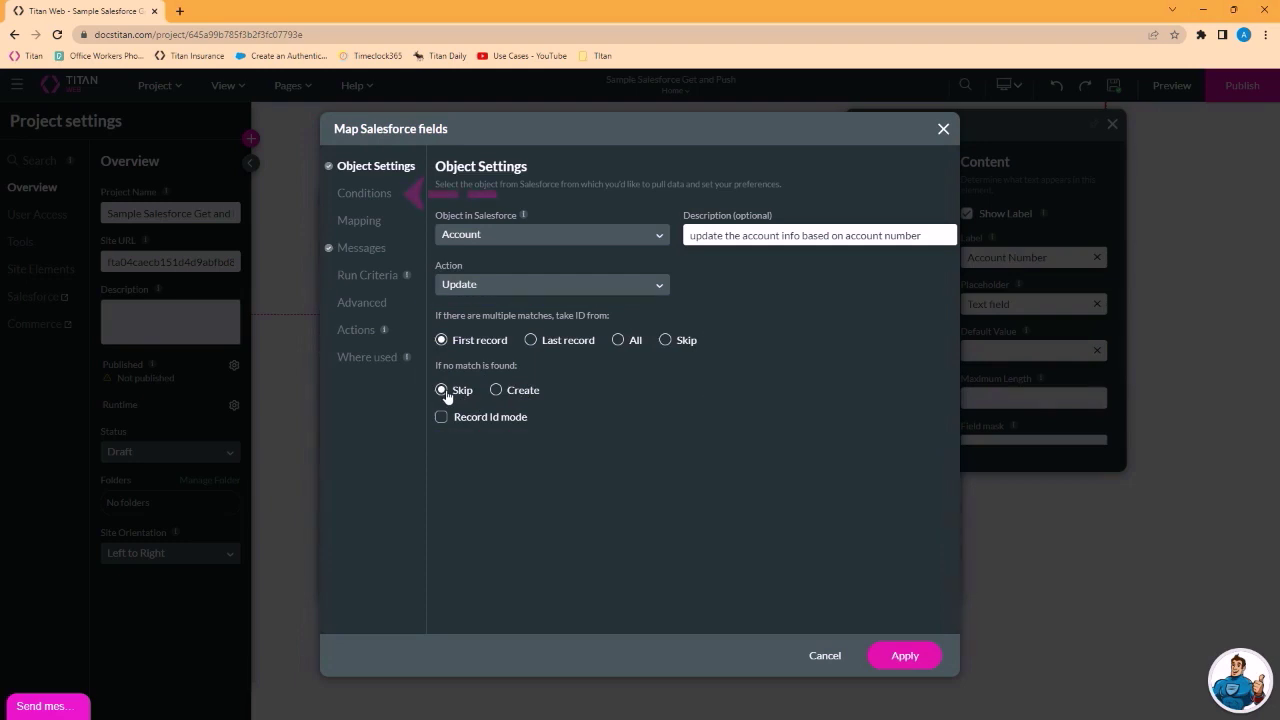
Step: Define the update condition so that Salesforce's Account Number equals the form's Account Number field
click(362, 194)
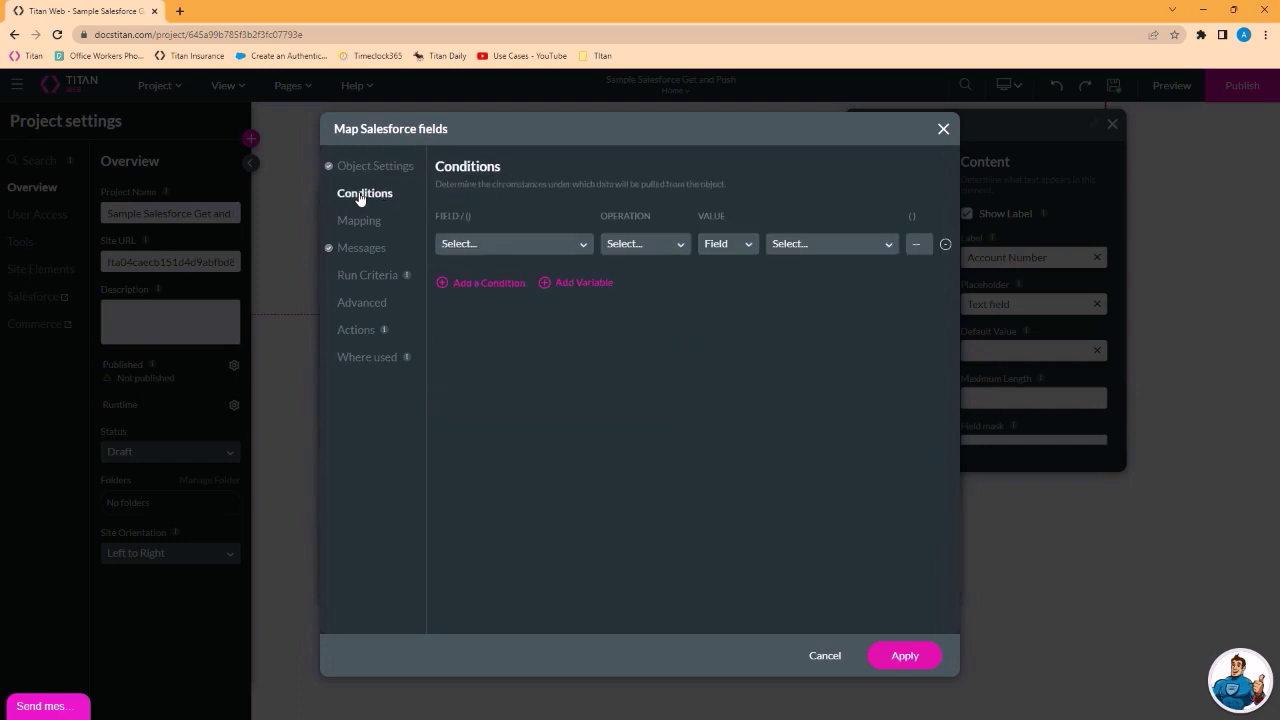
click(570, 248)
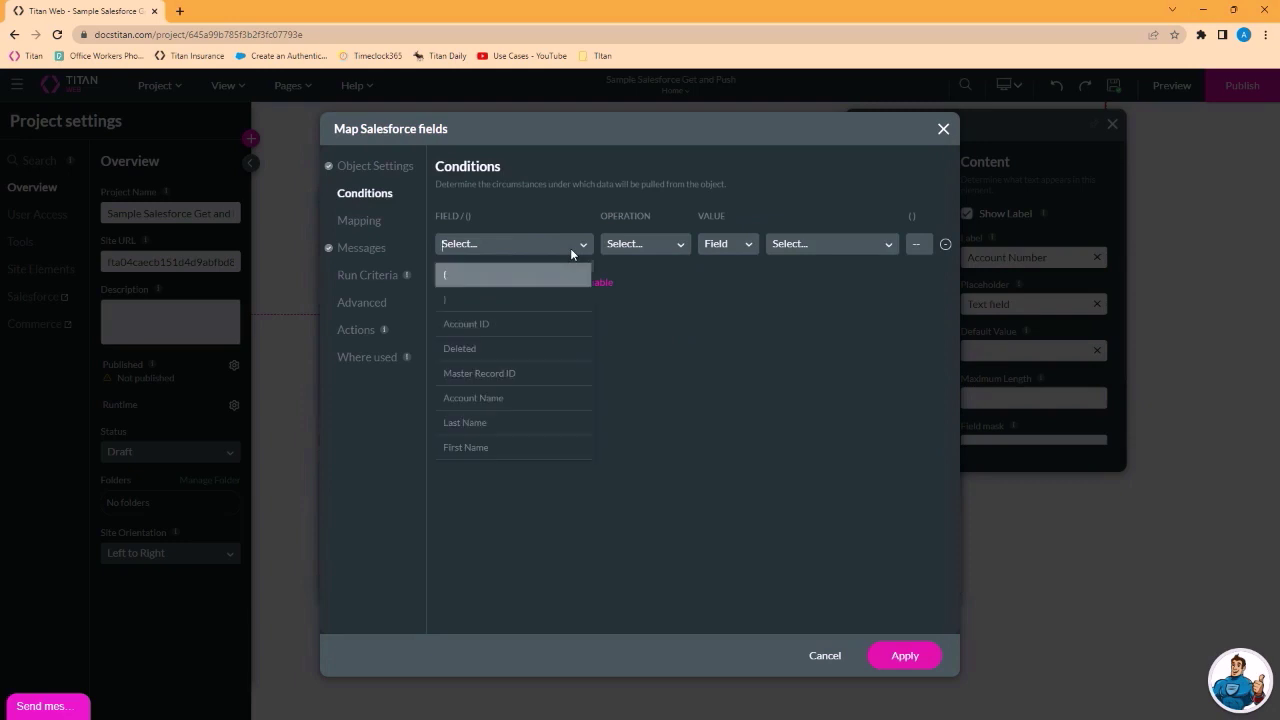
text(number)
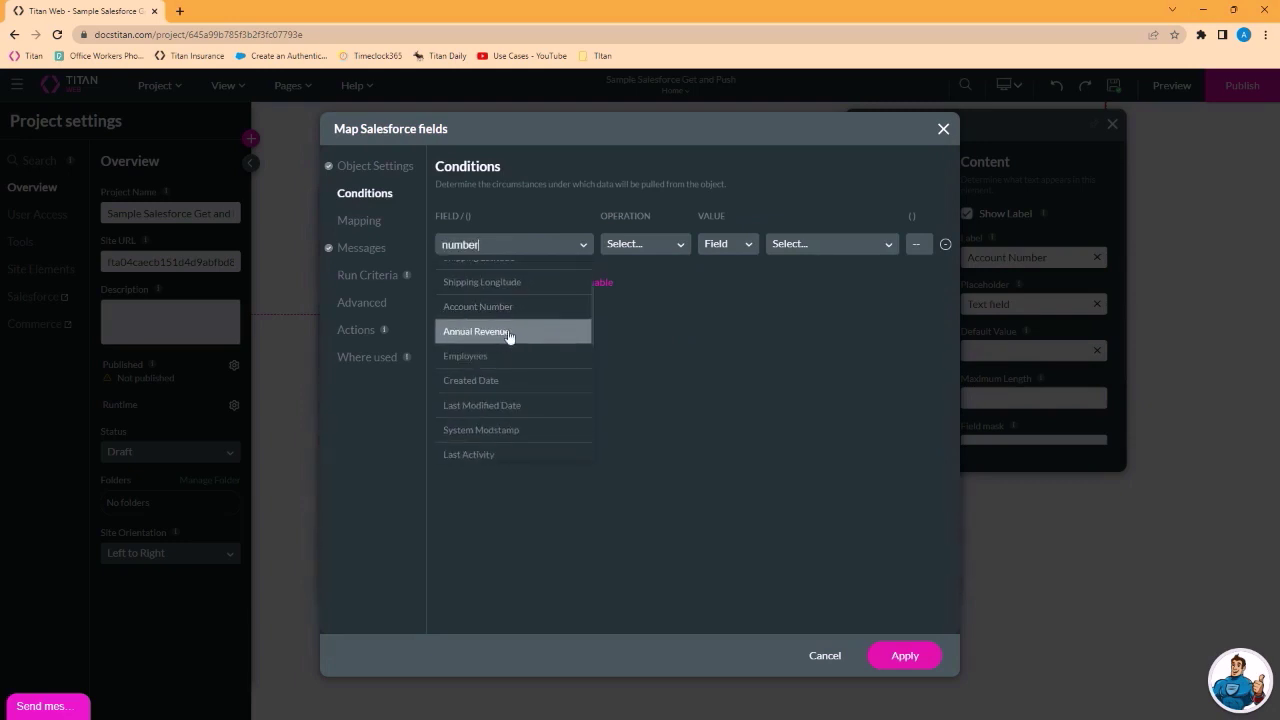
click(498, 307)
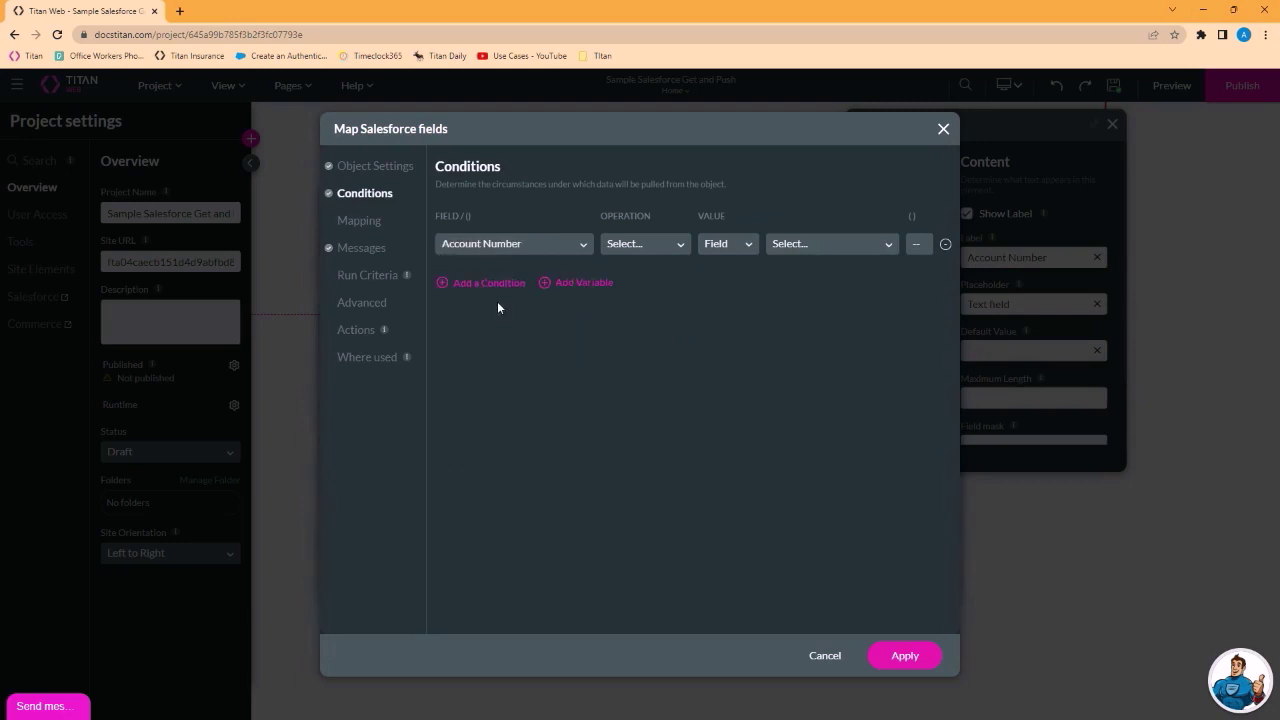
click(646, 242)
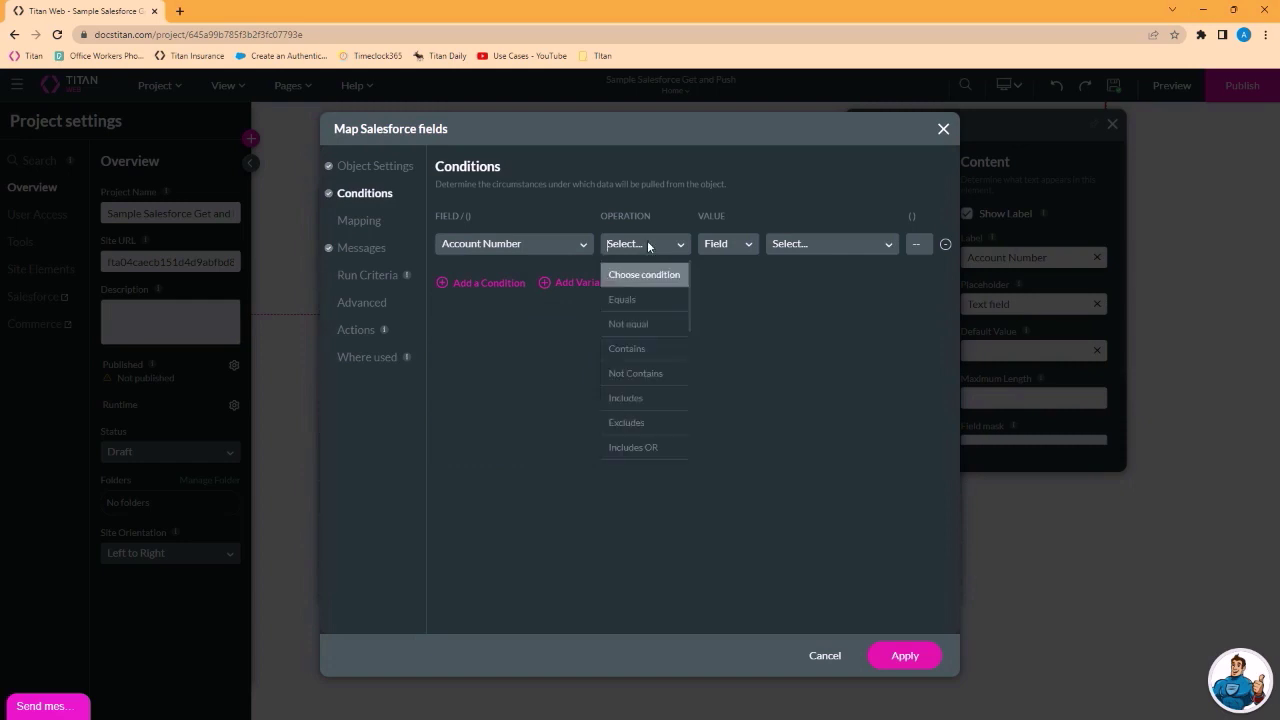
click(640, 302)
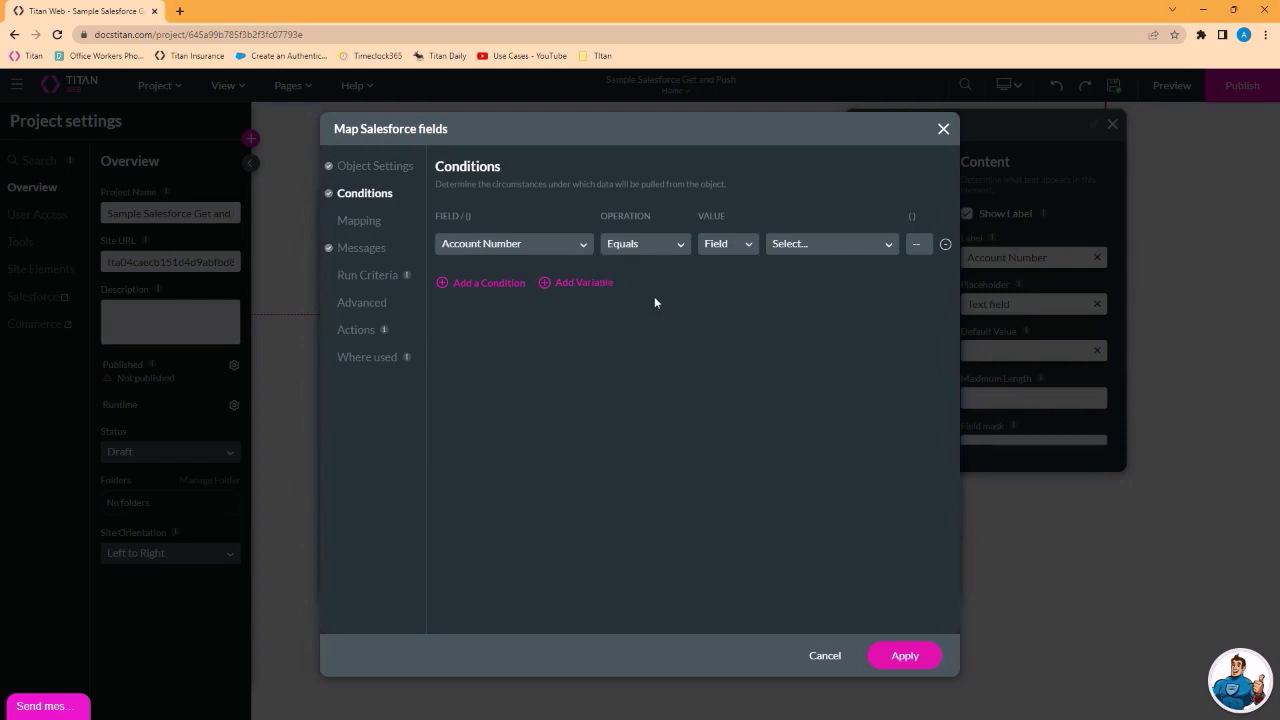
click(862, 243)
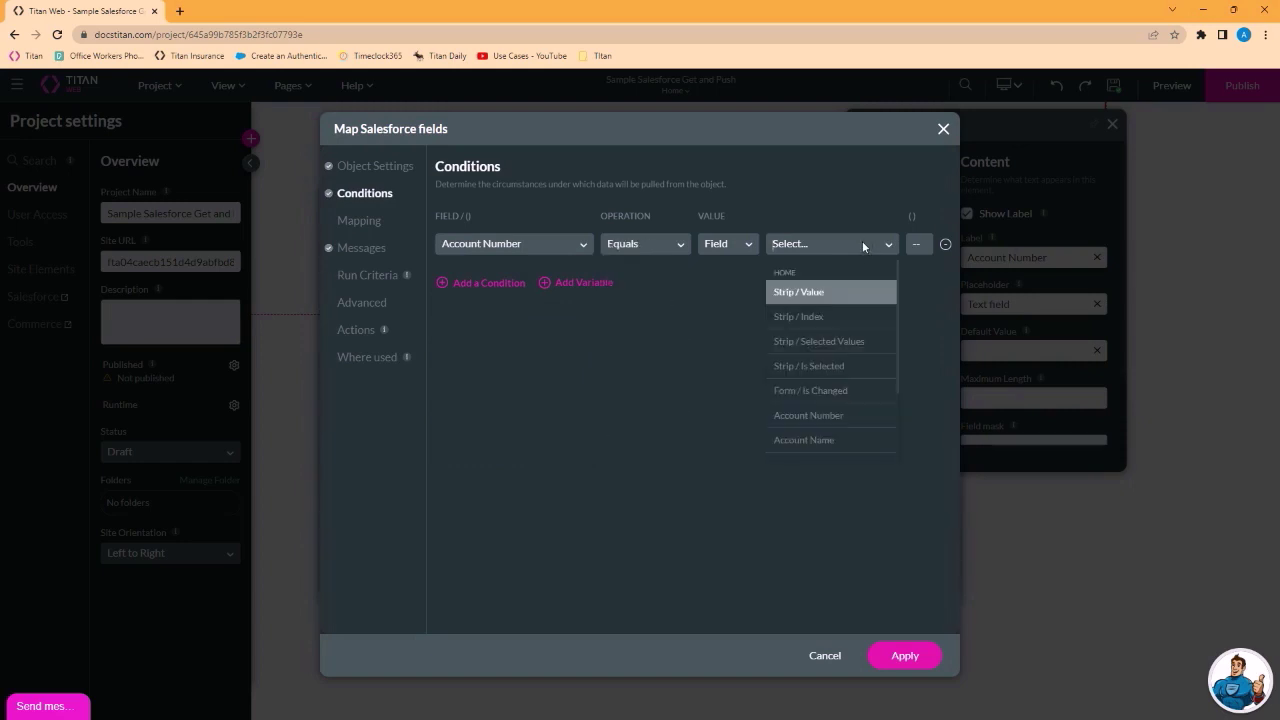
click(820, 415)
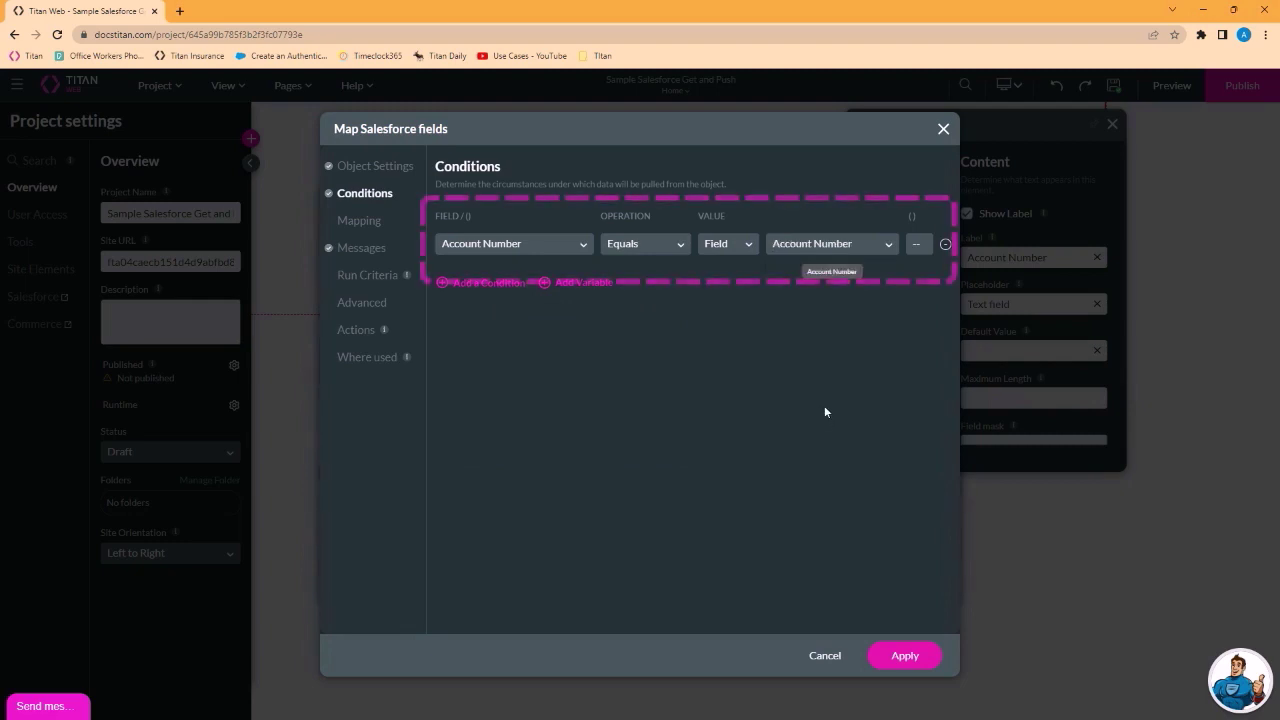
Step: Map Salesforce's Account Name field to the form's Account Name element in the push integration
click(360, 224)
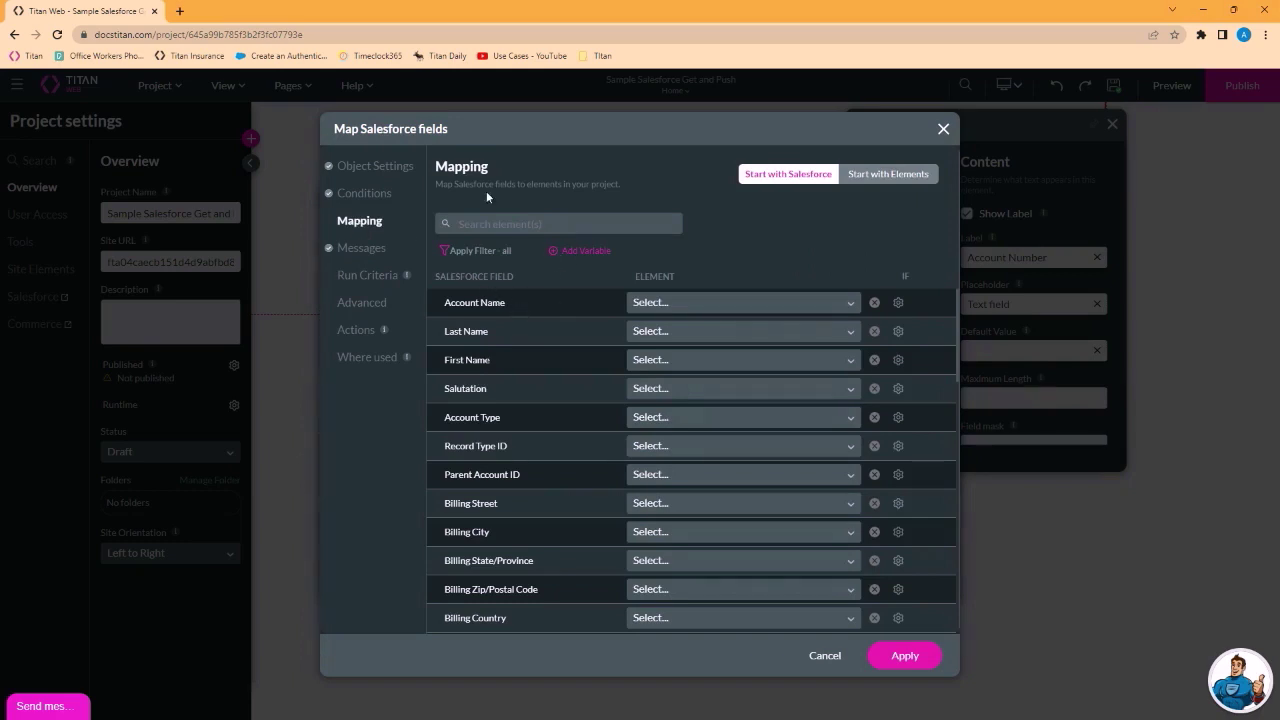
click(686, 302)
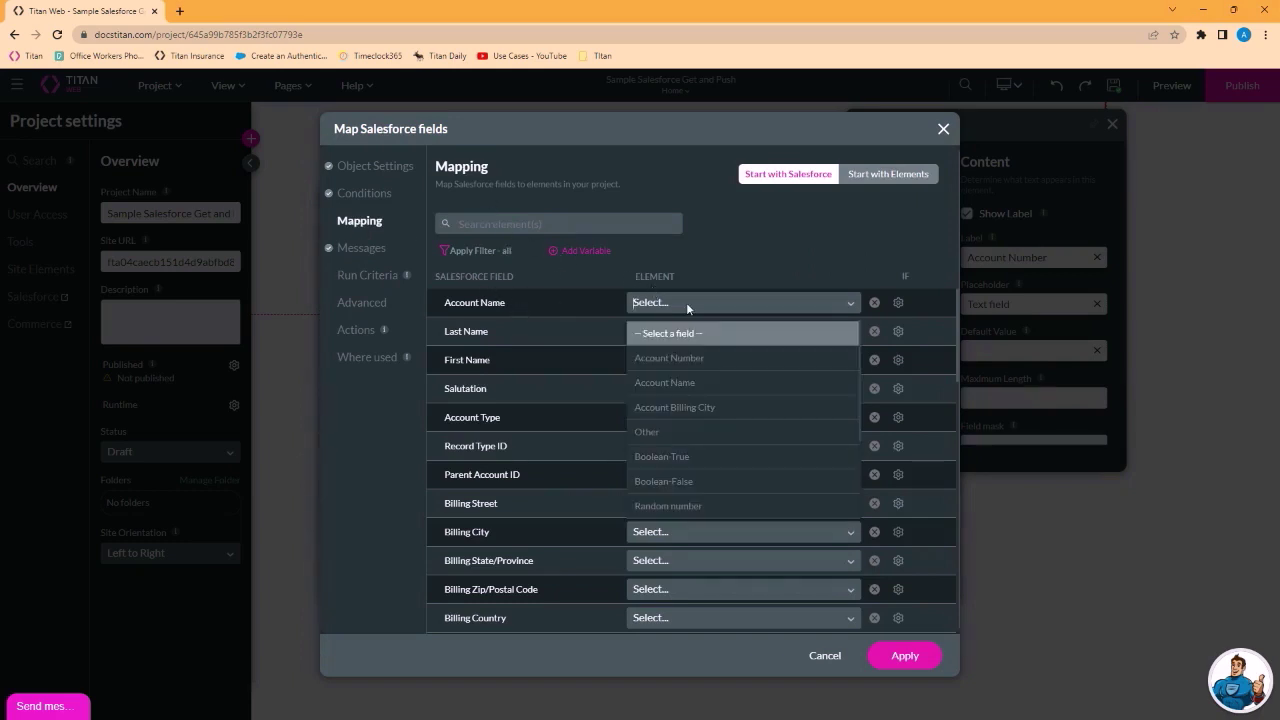
click(684, 376)
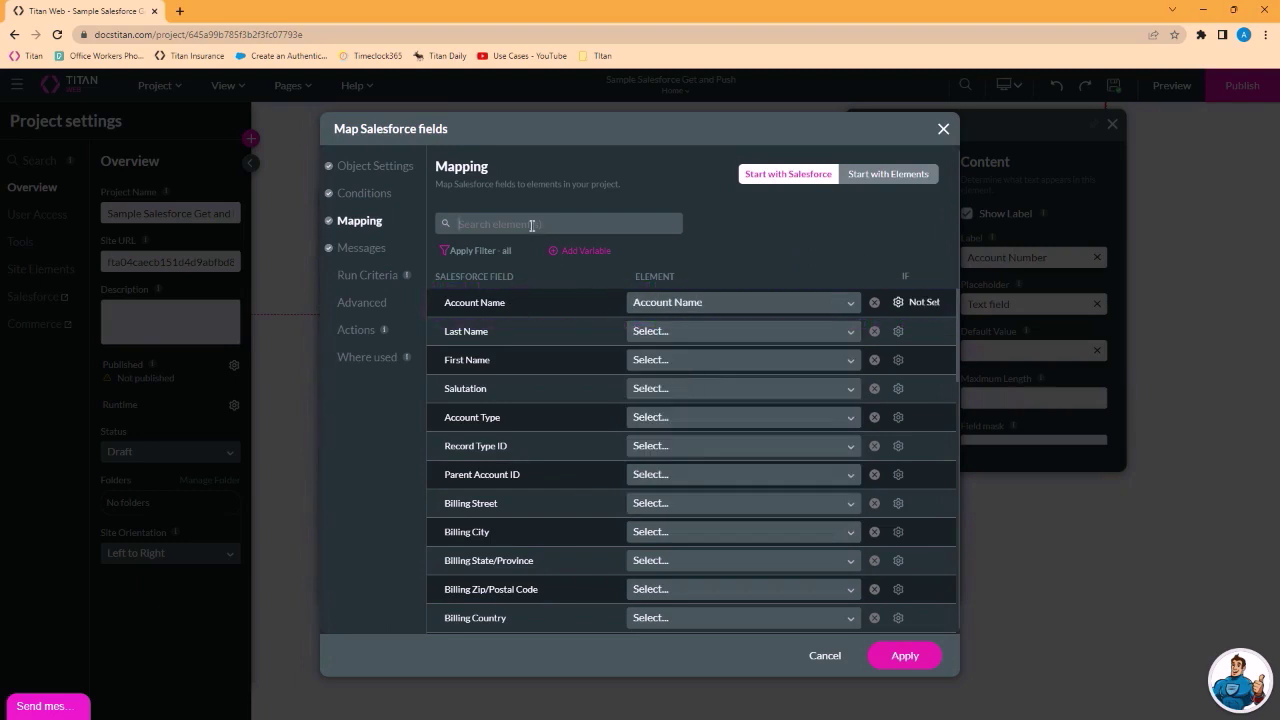
Step: Find Salesforce's Billing City field in the mapping and map it to the form's Account Billing City element
text(cituy)
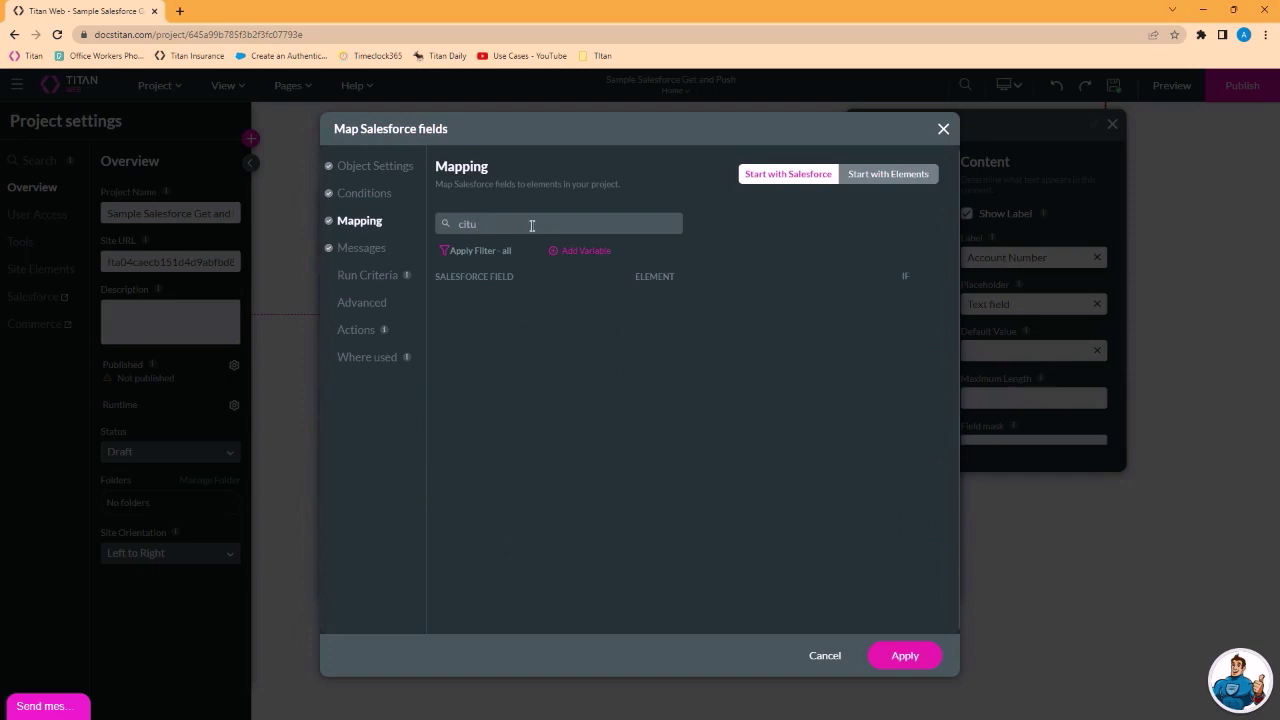
key(BackSpace)
click(786, 303)
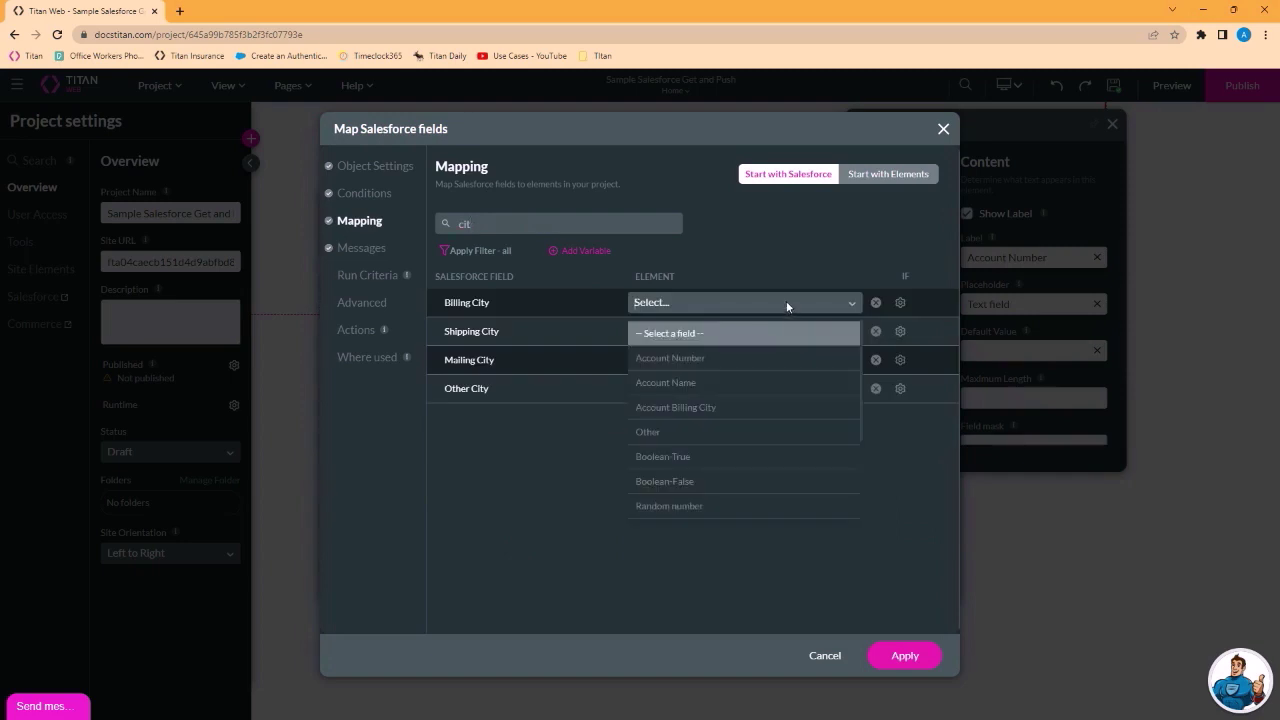
text(bill)
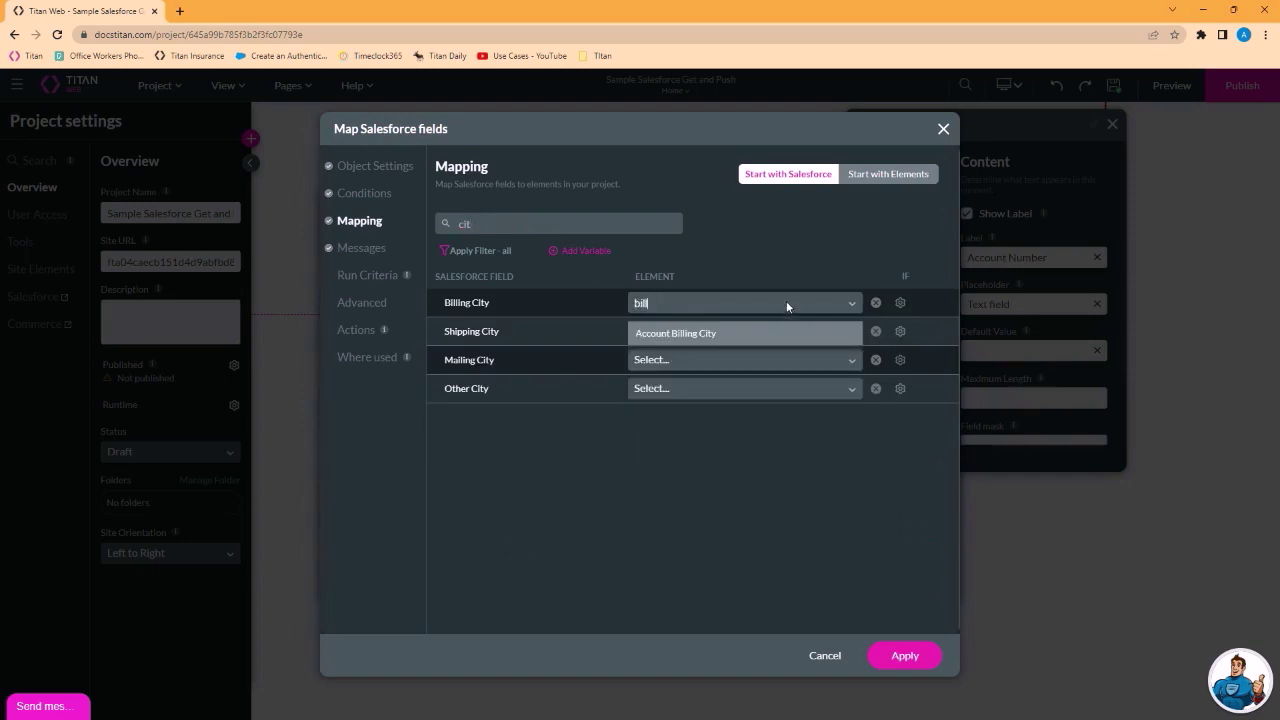
click(713, 333)
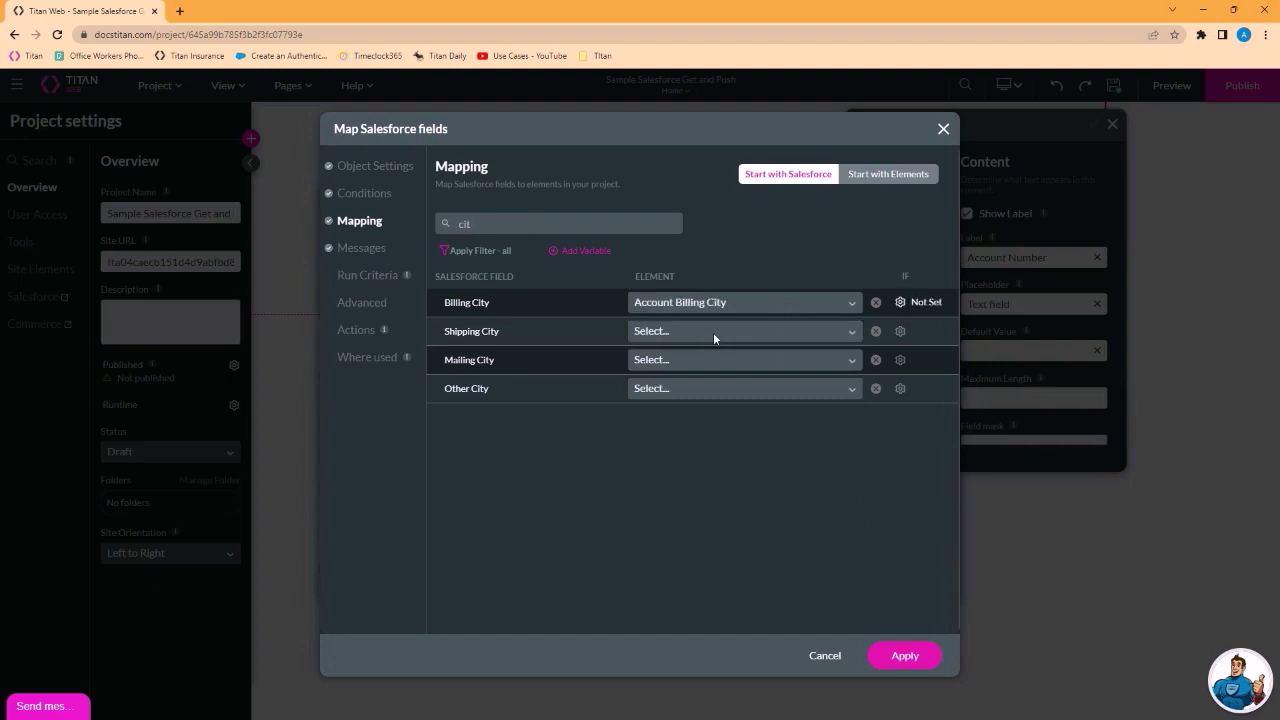
Step: Apply the push integration, leave the Salesforce integration settings and save the project
click(905, 655)
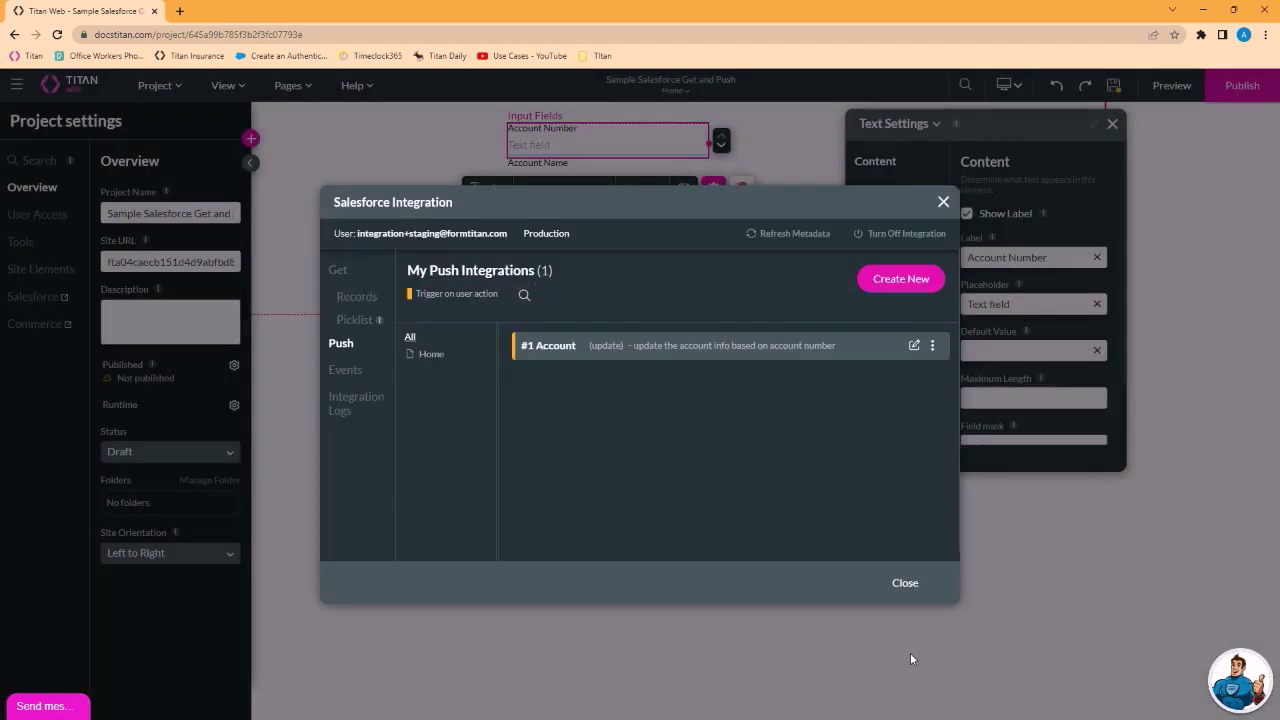
click(905, 585)
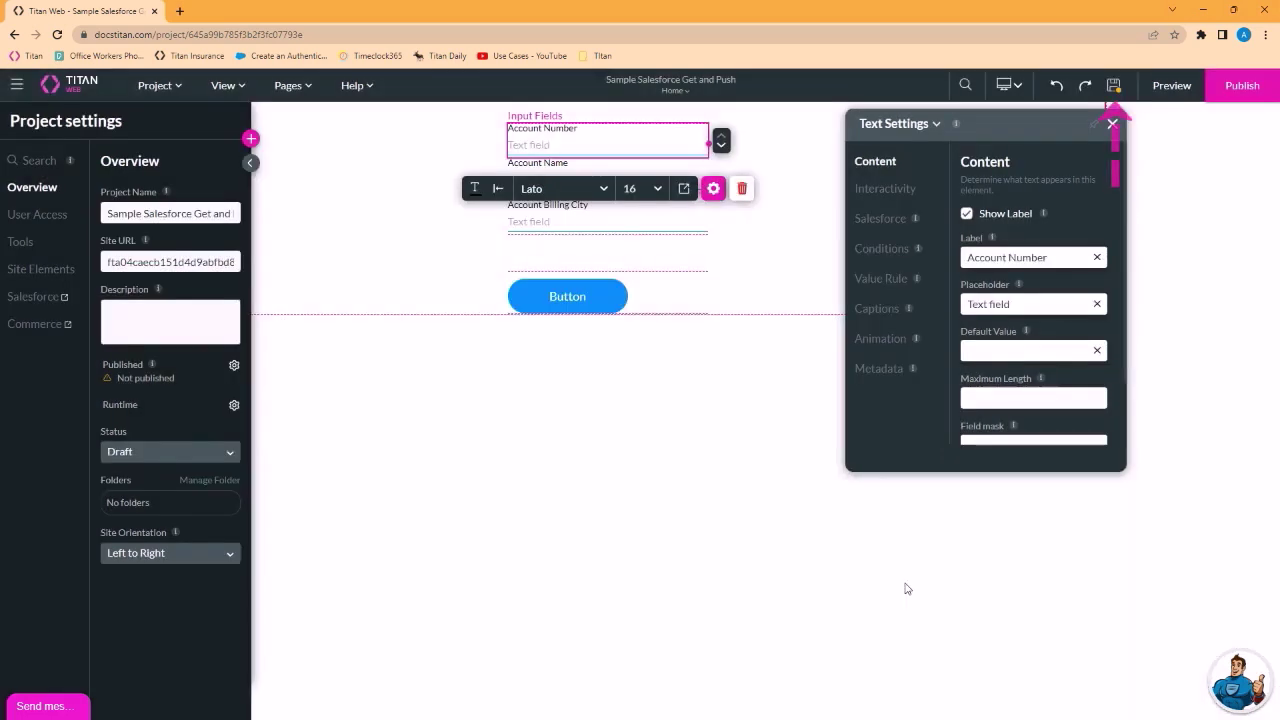
click(1116, 88)
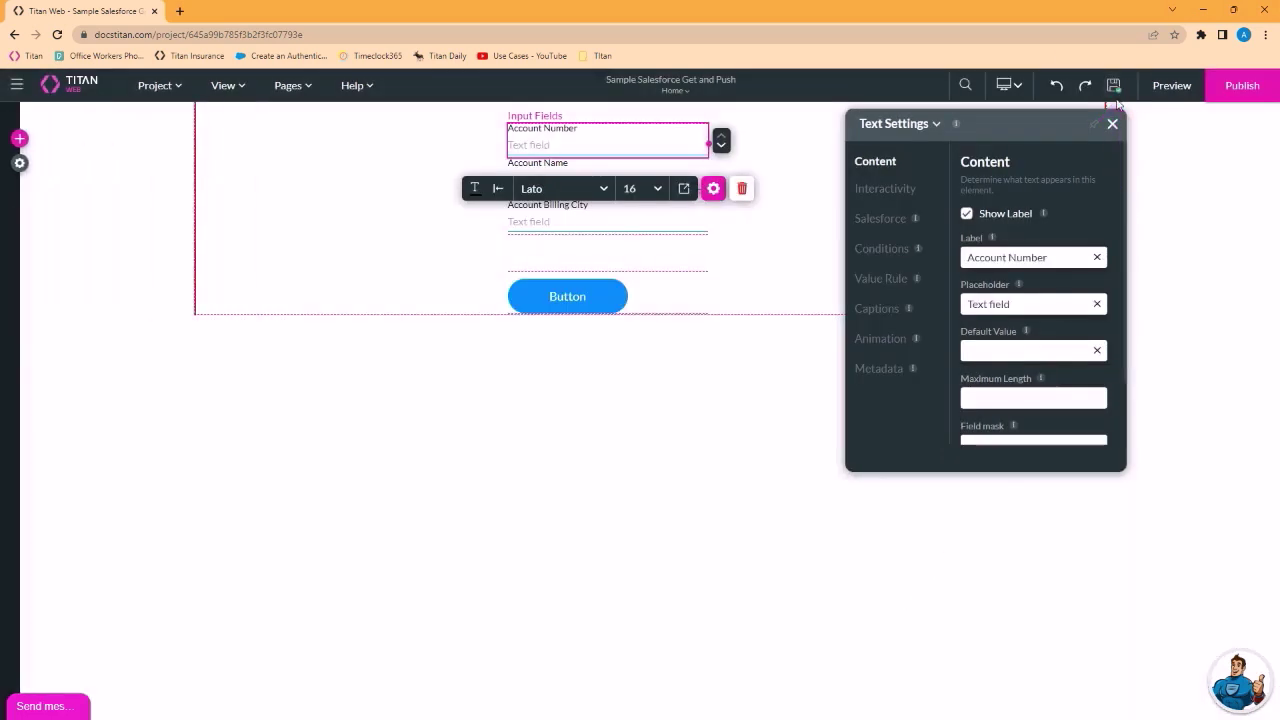
Step: Add a Salesforce Action node to the form button's click flow and have it run the Account update push integration
click(575, 300)
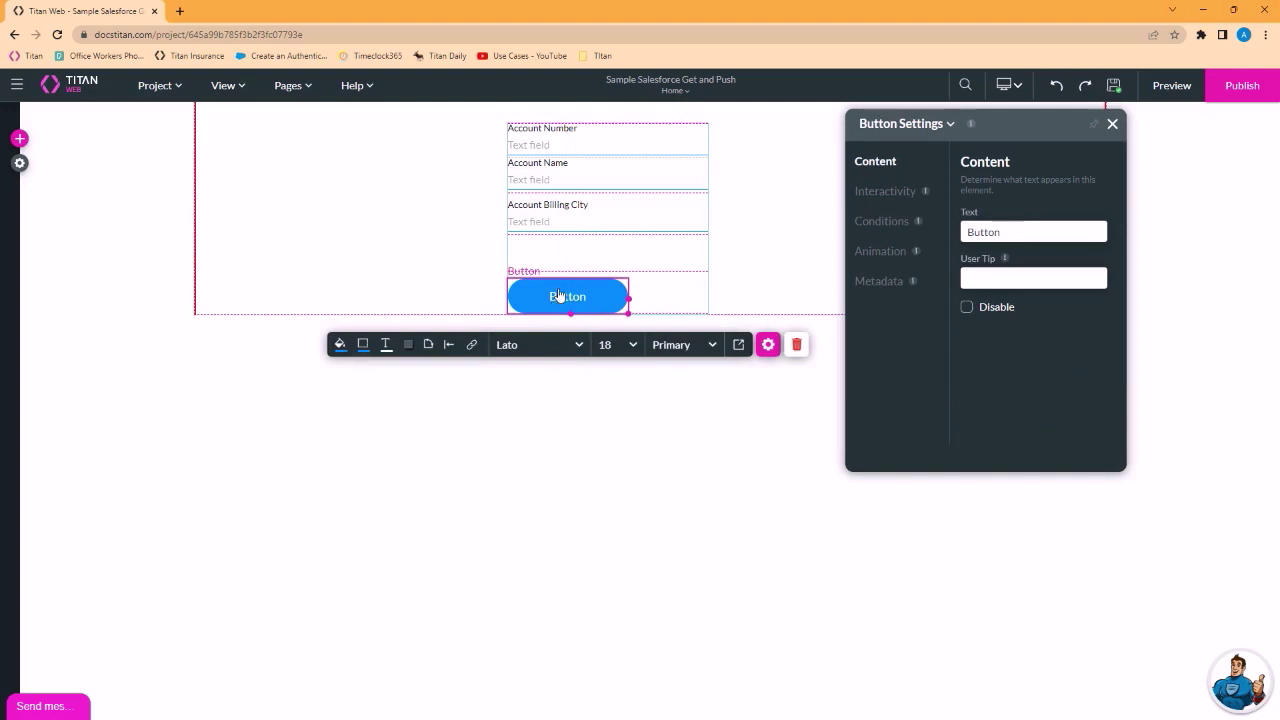
drag(569, 303, 494, 347)
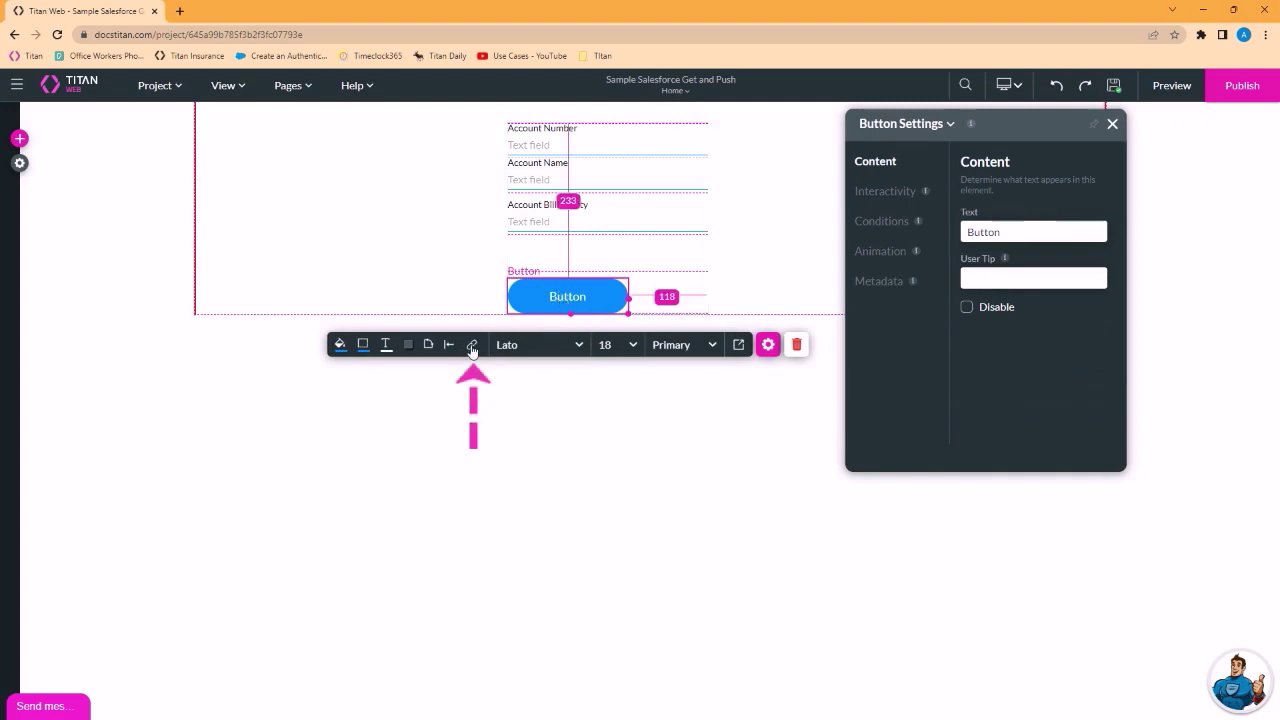
click(472, 345)
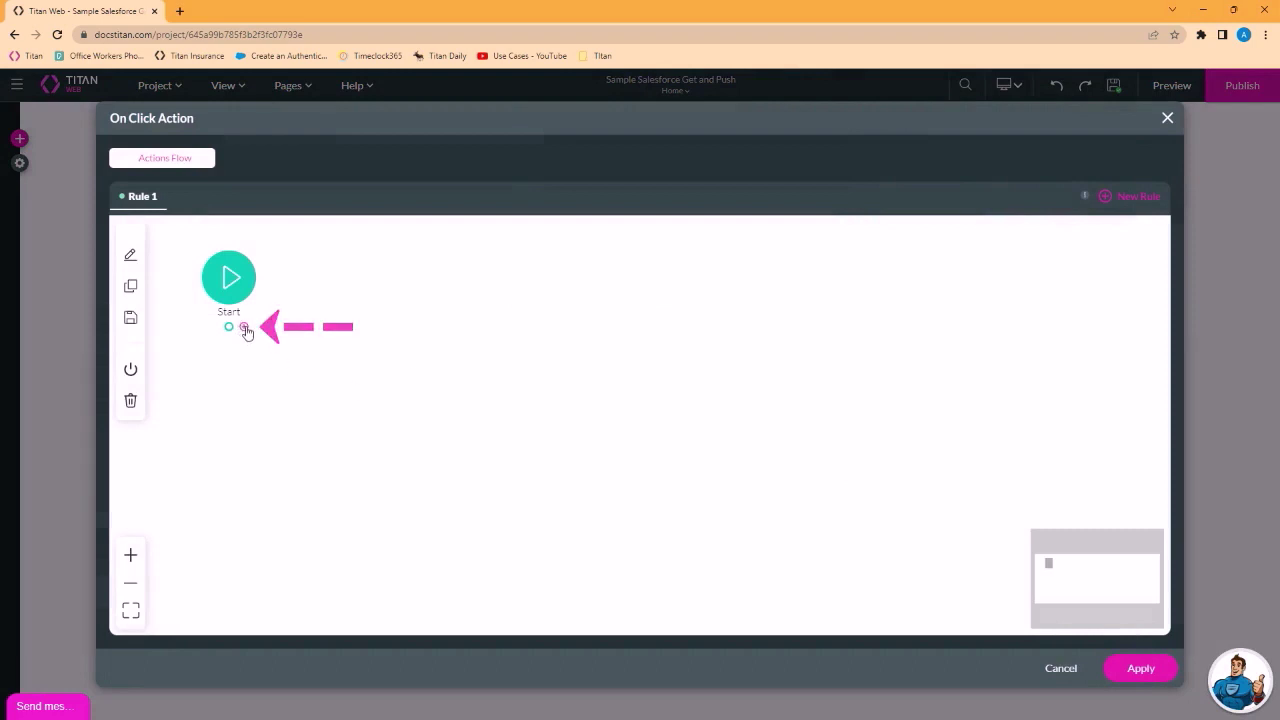
click(245, 328)
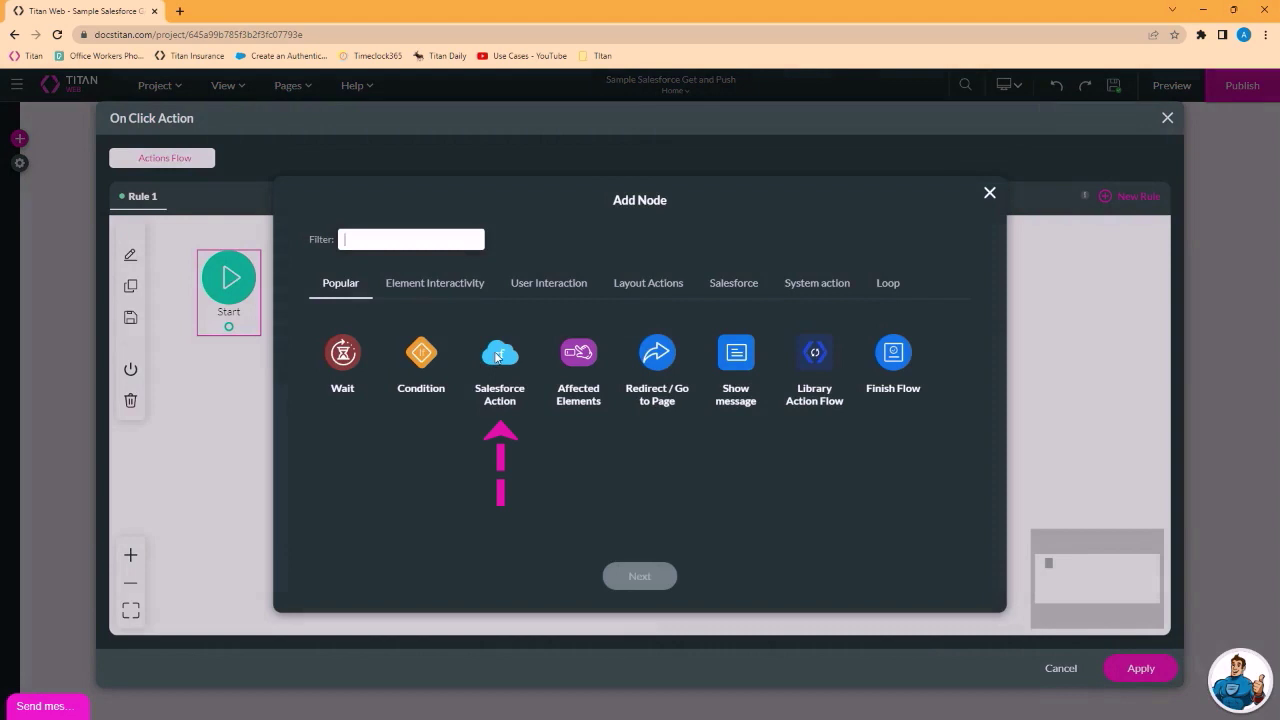
click(497, 357)
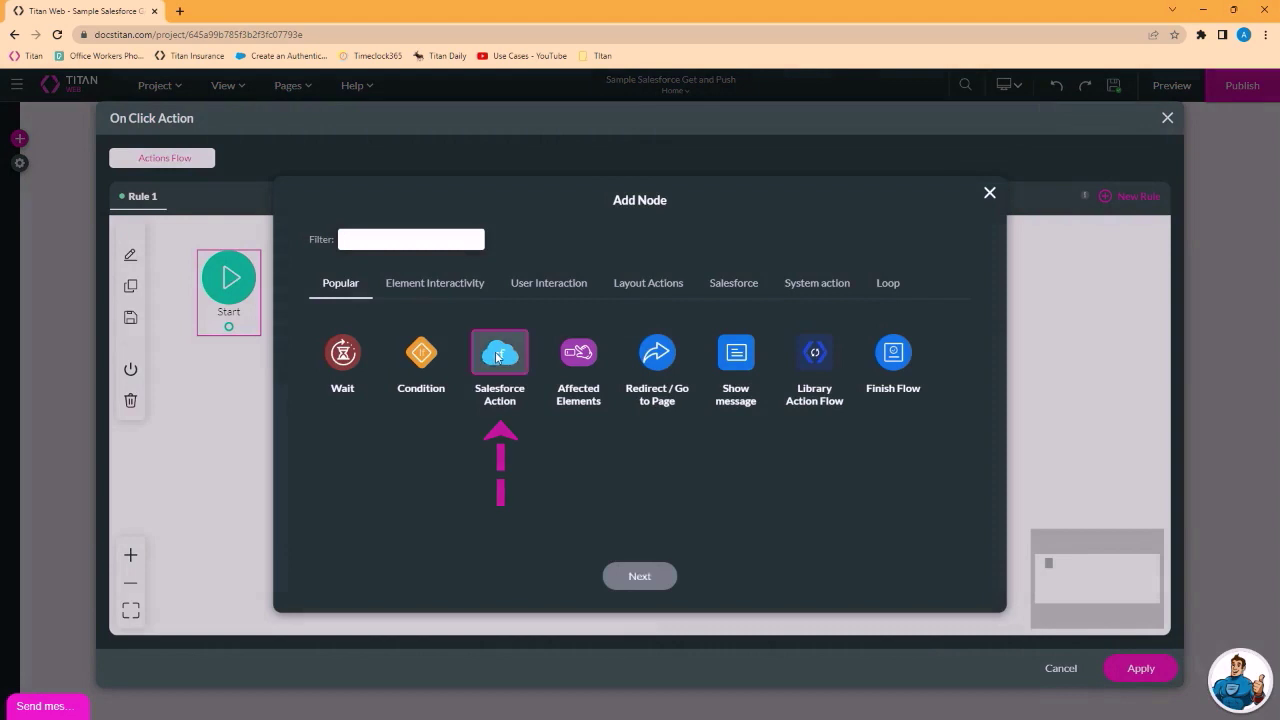
click(638, 576)
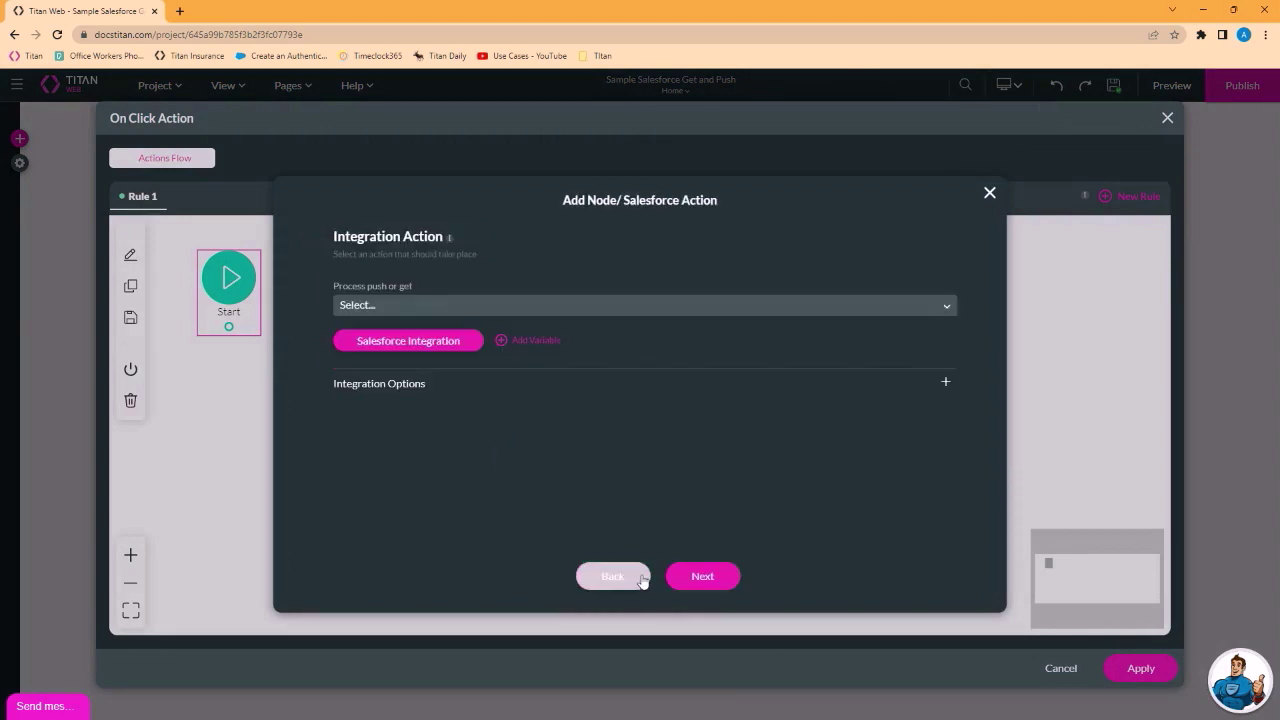
click(802, 305)
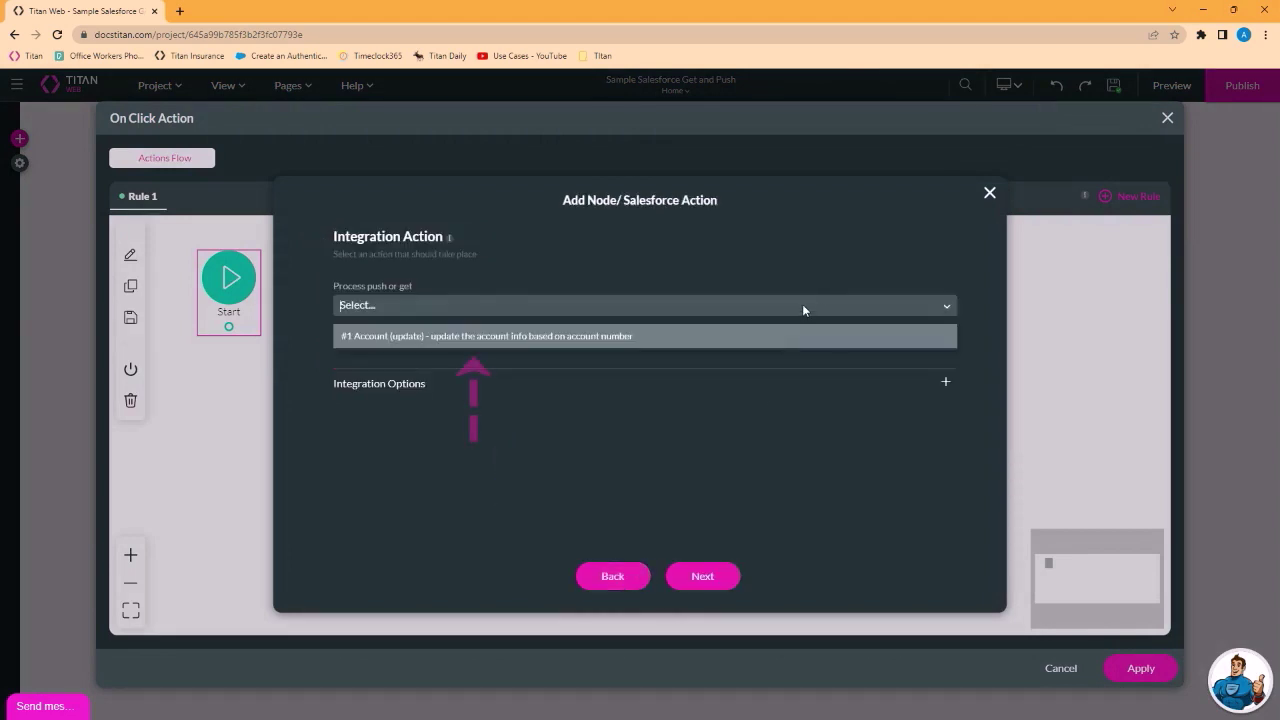
click(519, 337)
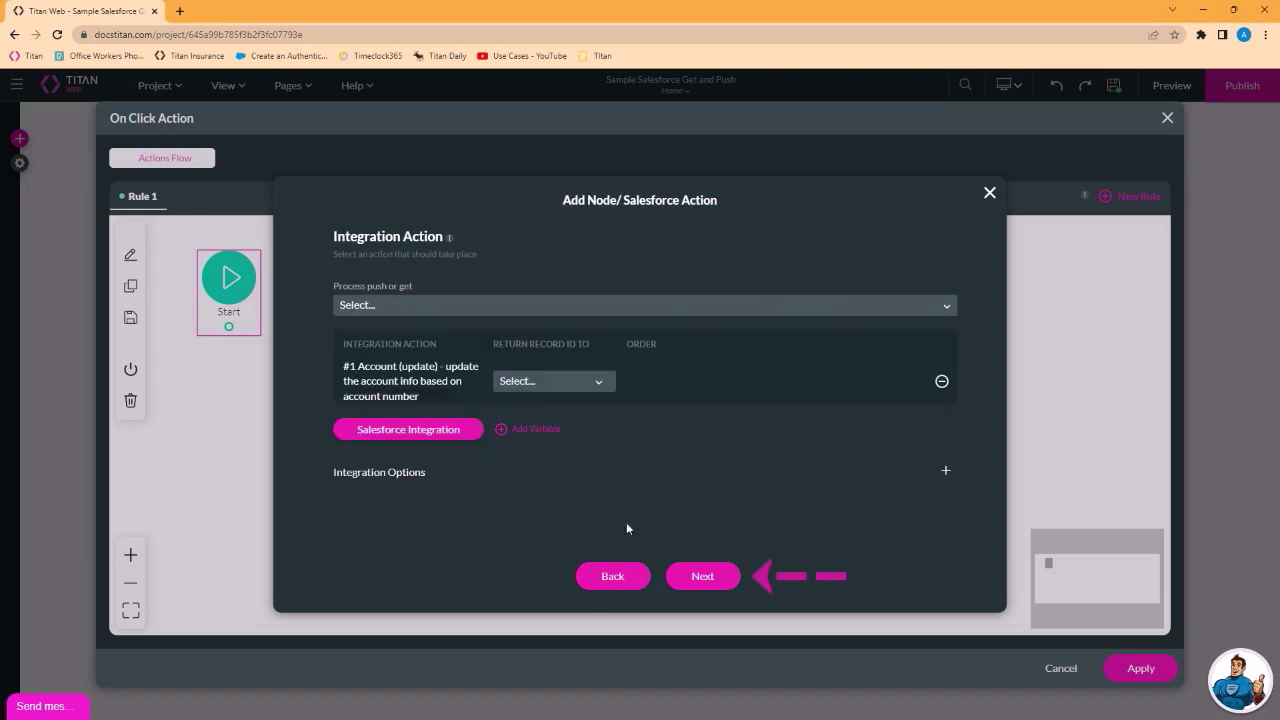
Step: Insert the Salesforce node with the tag "update account name and city", apply the click flow and save the project
click(705, 578)
text(update)
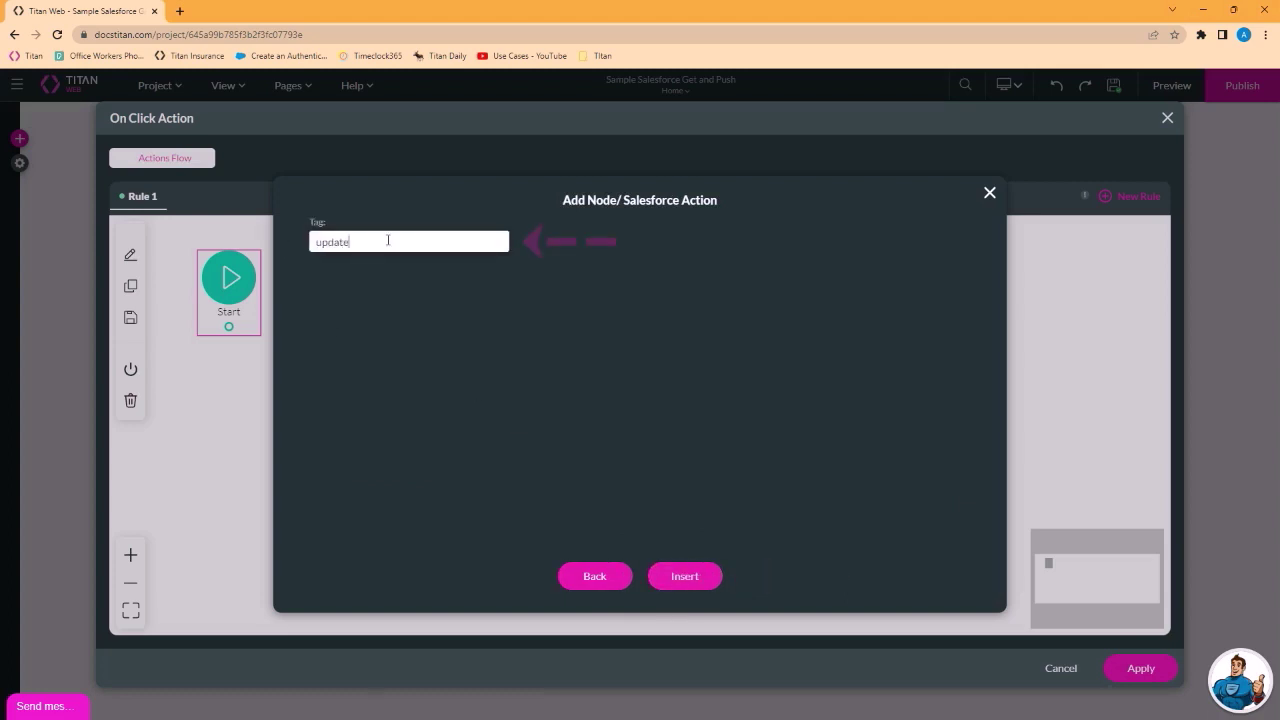
text( account name and city)
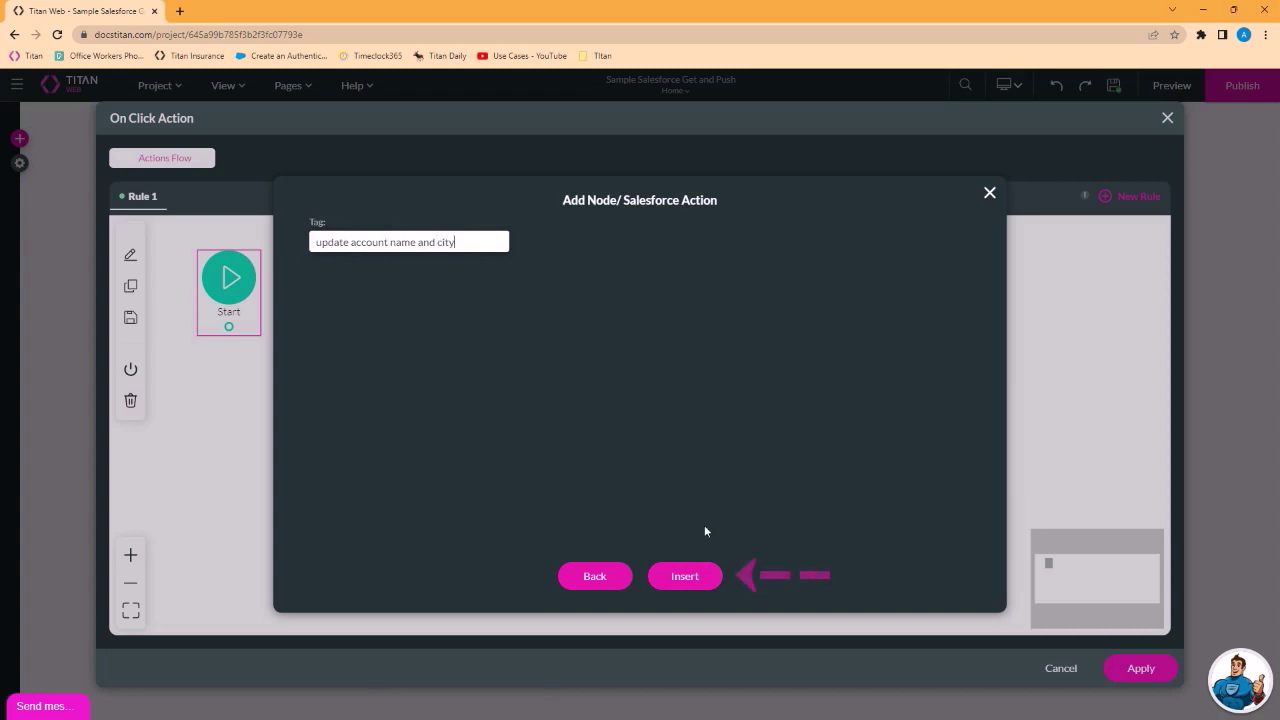
click(682, 576)
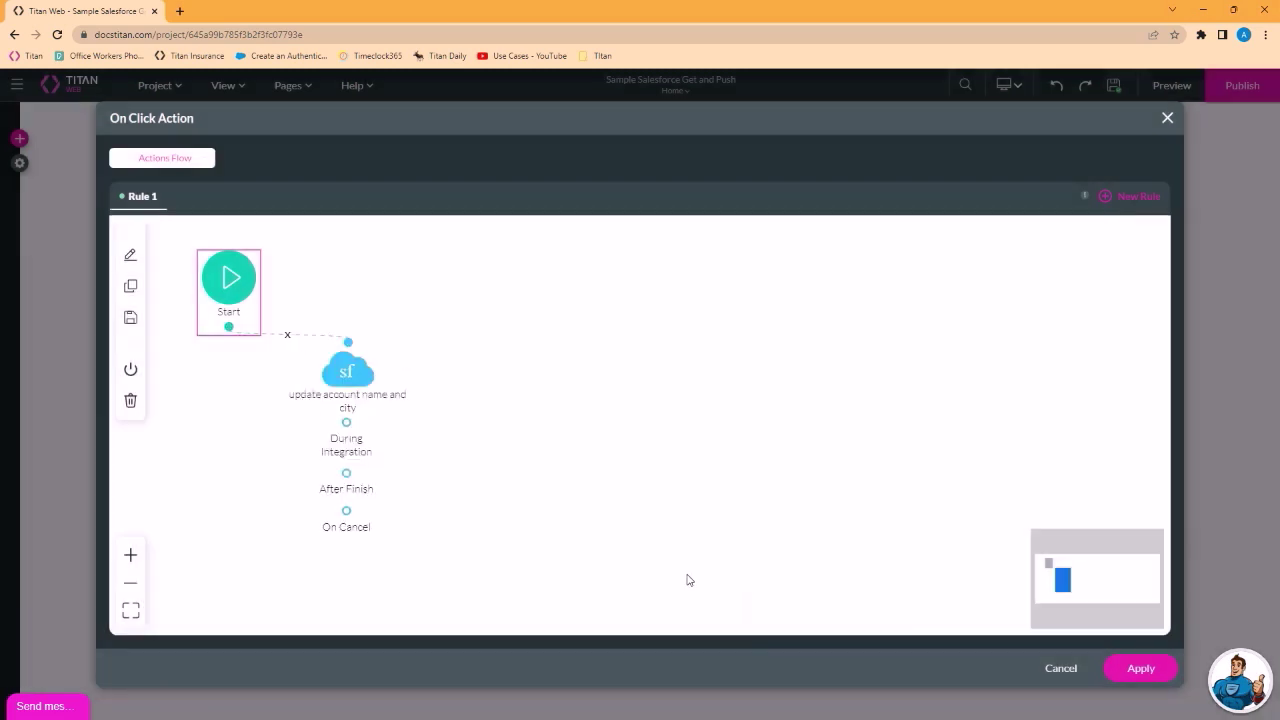
click(1140, 667)
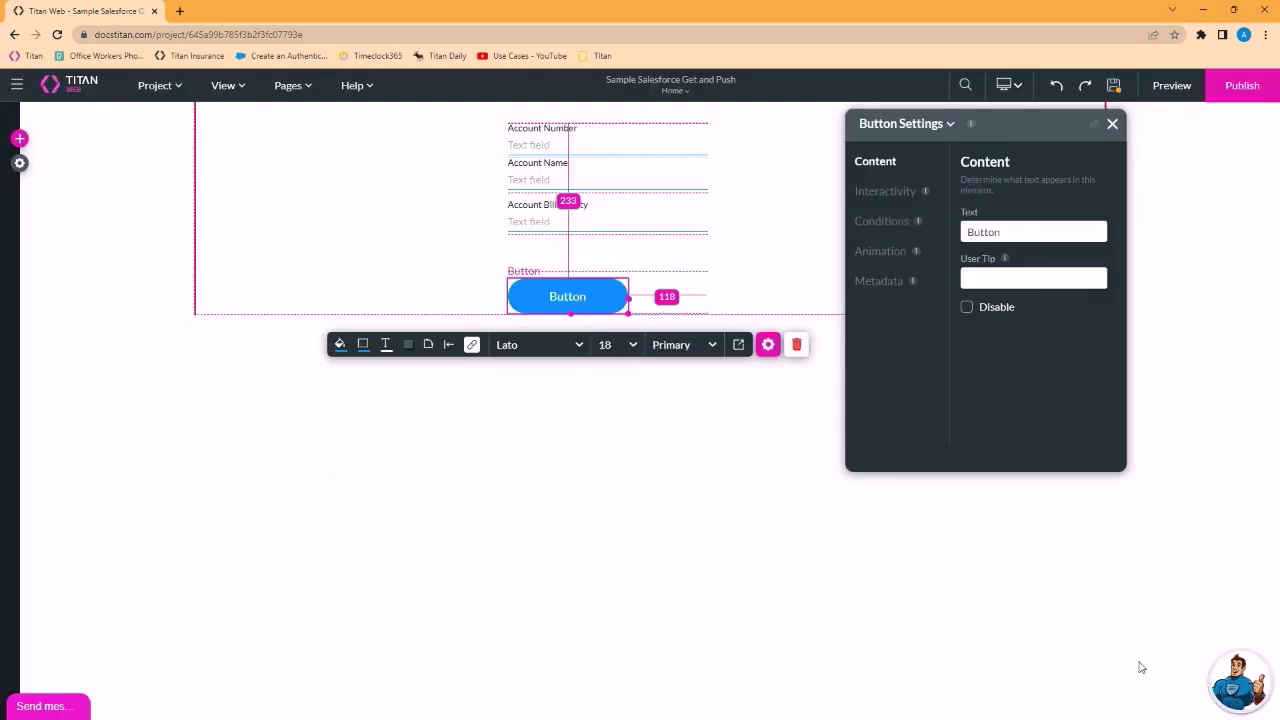
click(1114, 86)
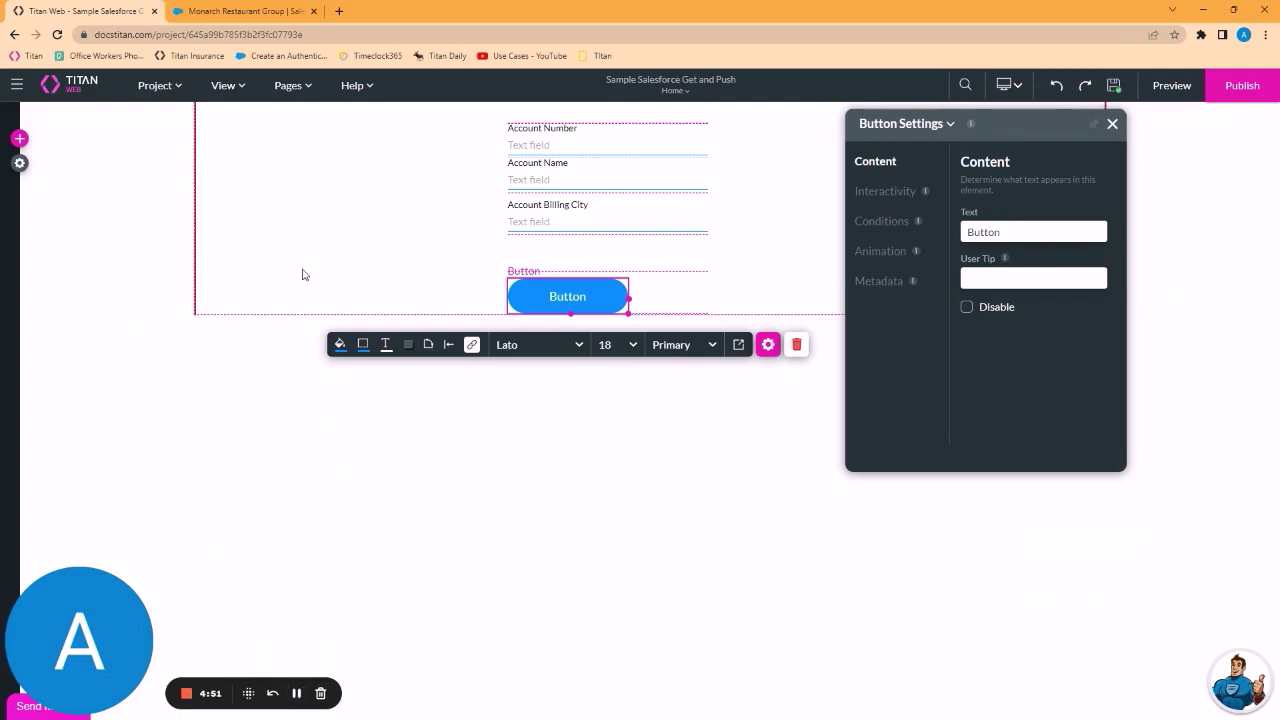
Step: Switch to Salesforce and examine the Monarch Restaurant Group account's name, account number and billing address
click(260, 11)
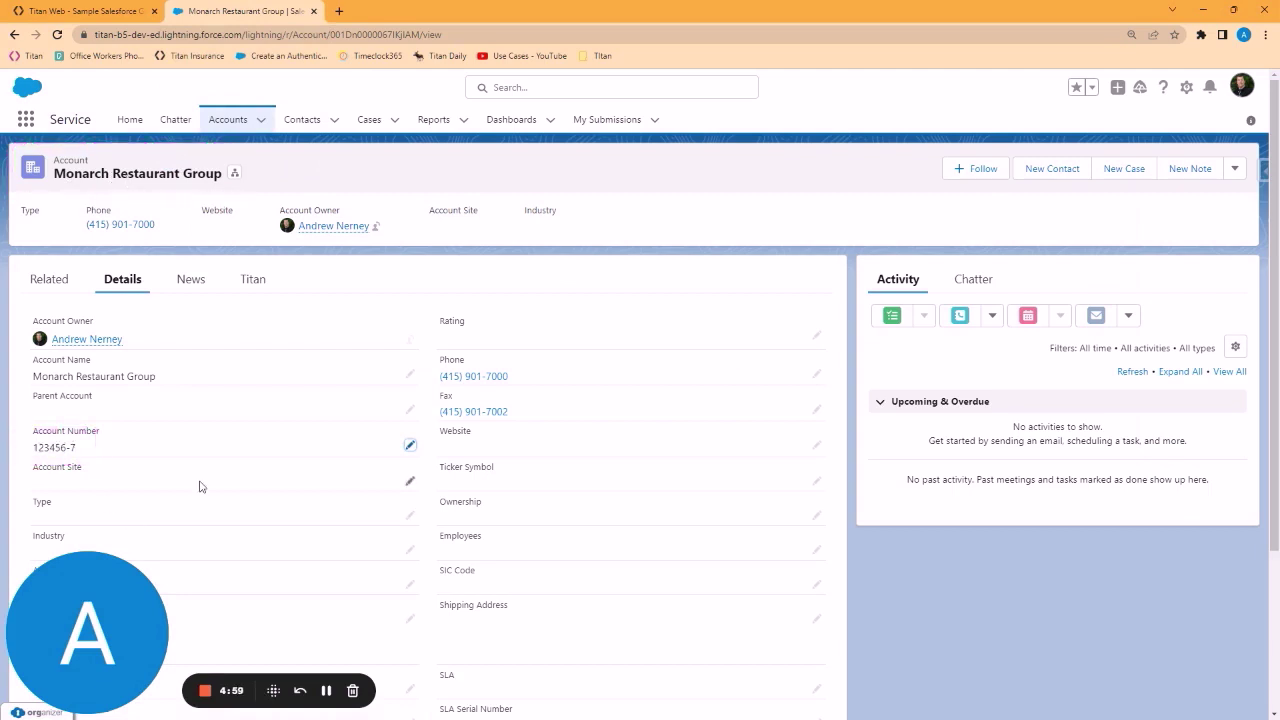
scroll(205, 486, down, 2)
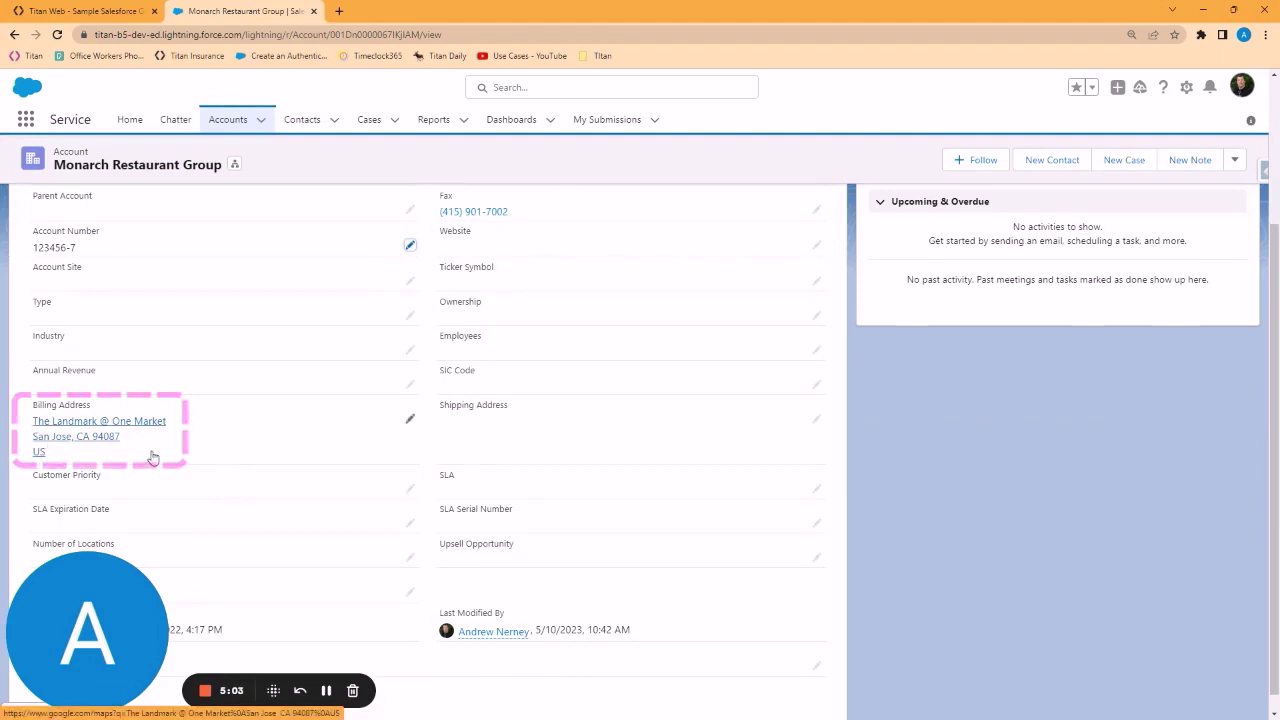
scroll(150, 452, up, 1)
scroll(149, 452, up, 1)
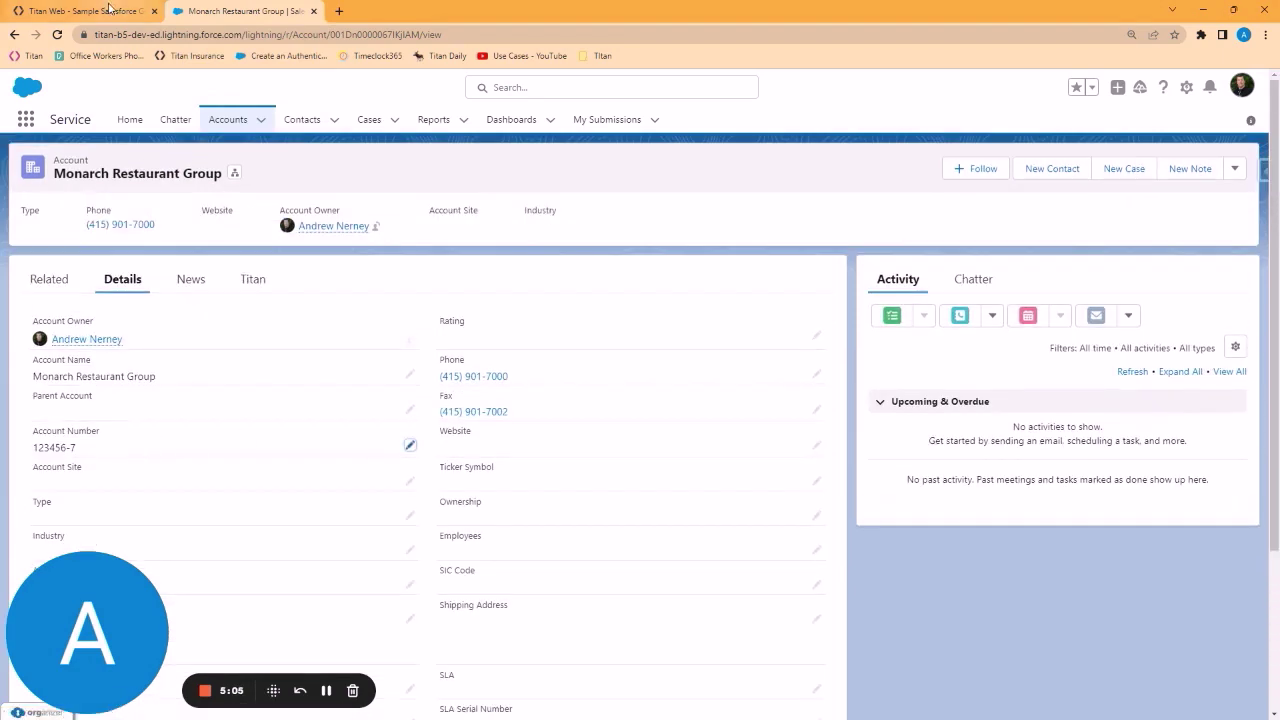
Step: In the Titan form preview, enter the account number, Account Name "Monarch Restaurants" and Account Billing City "San Francisco", and submit the form
click(110, 9)
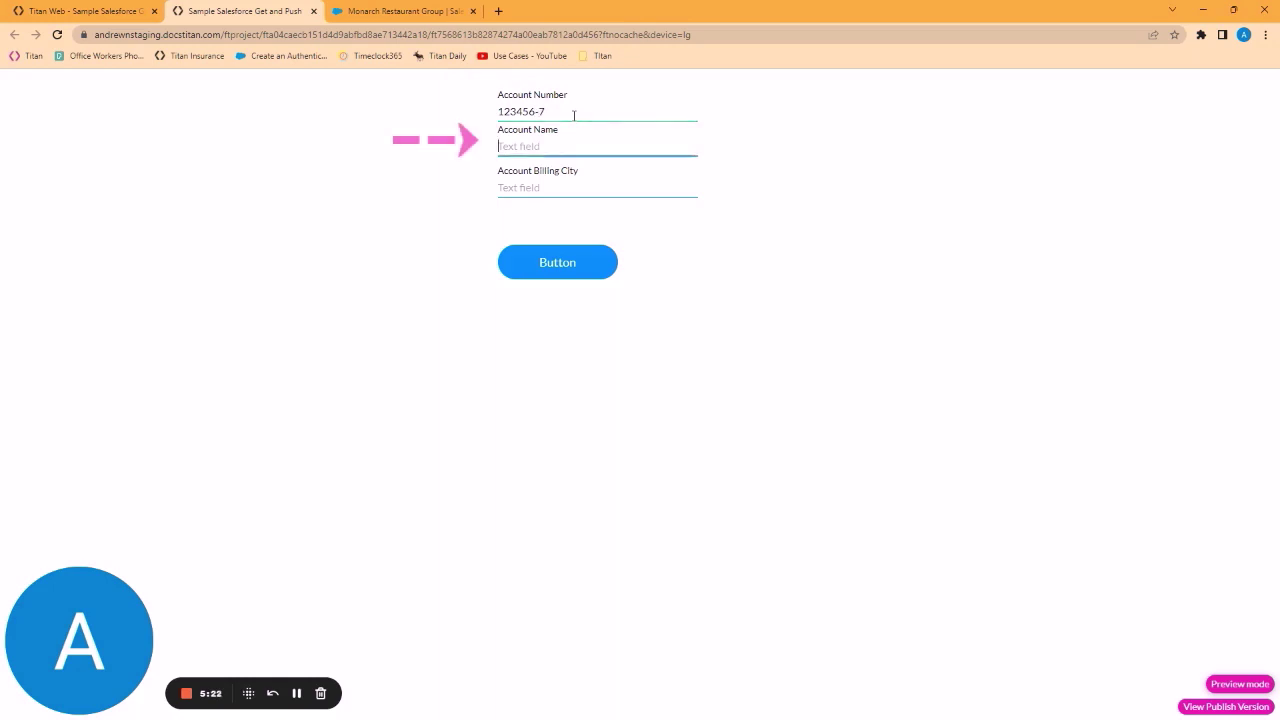
text(Monarch Restaurants)
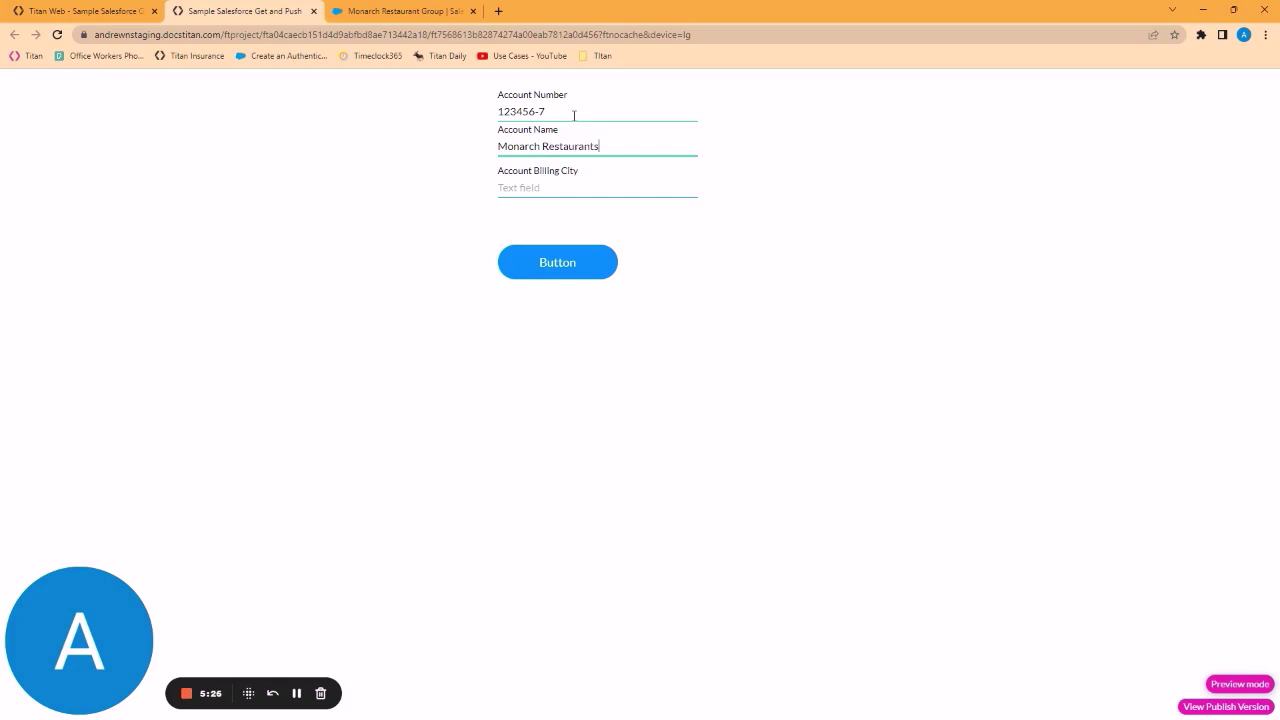
key(Tab)
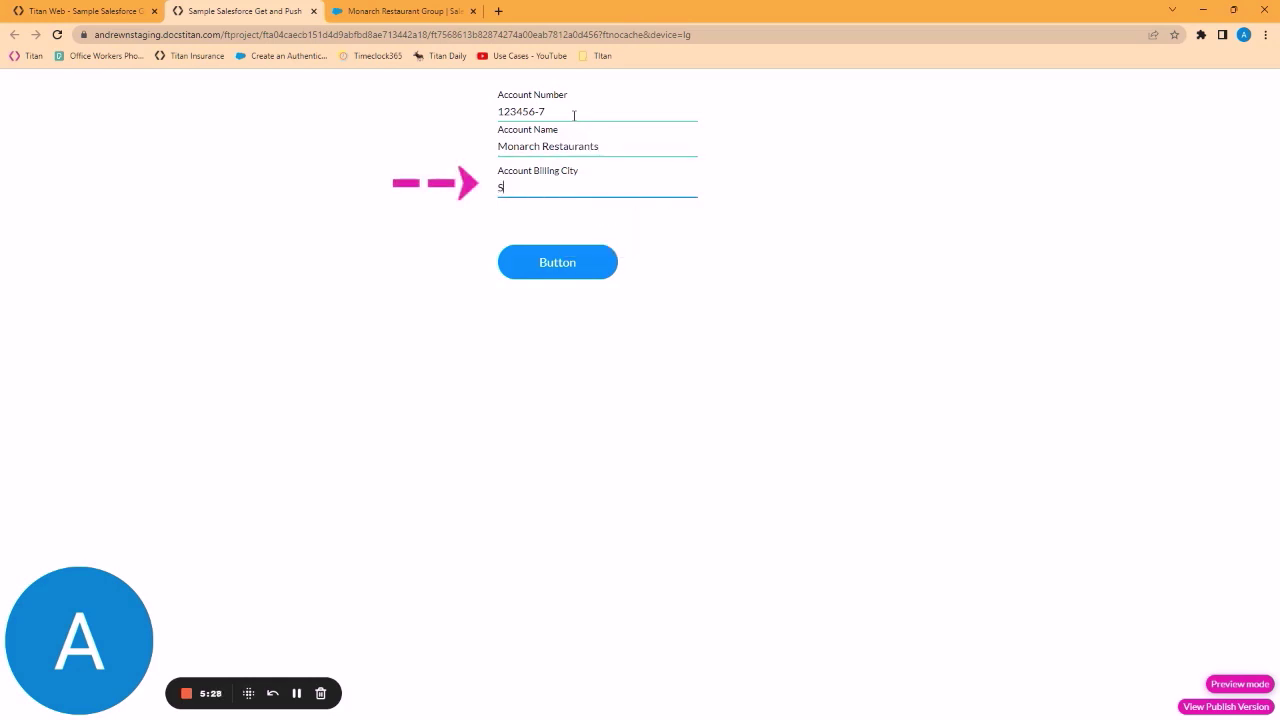
text(San Fa)
key(BackSpace)
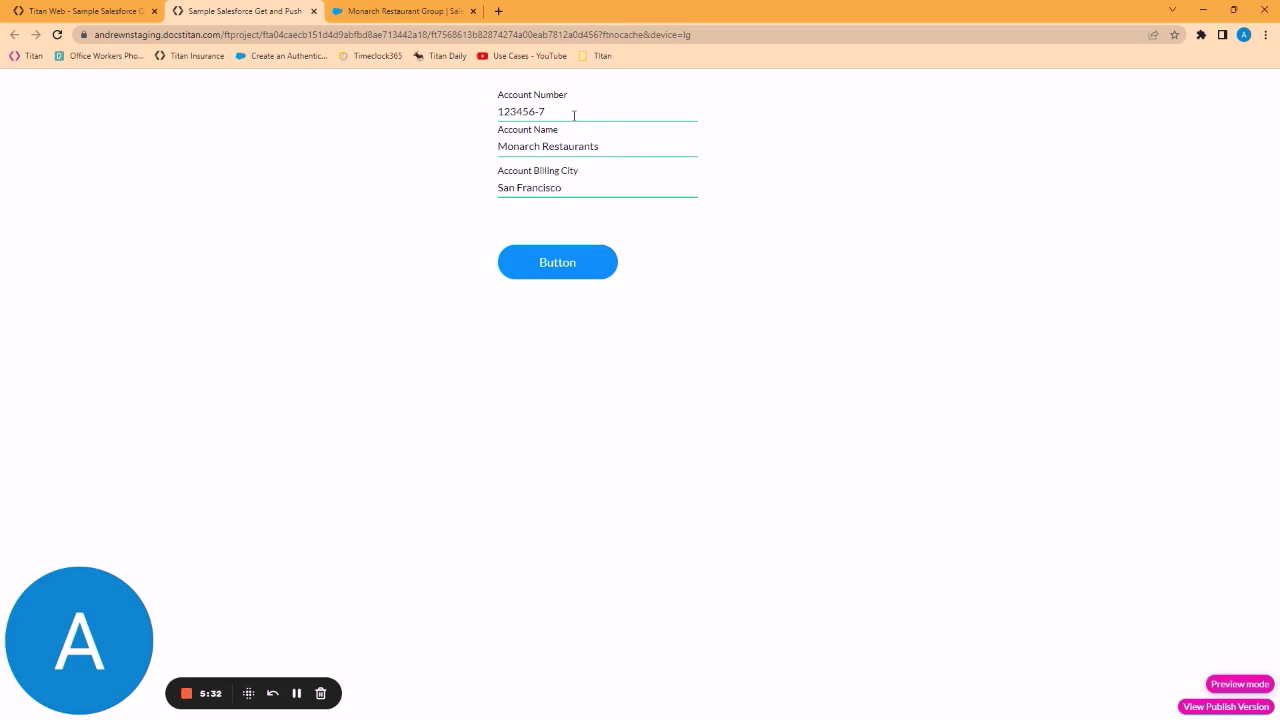
click(561, 268)
Step: Switch to Salesforce, reload the account record and check the Account Name in its details
click(407, 11)
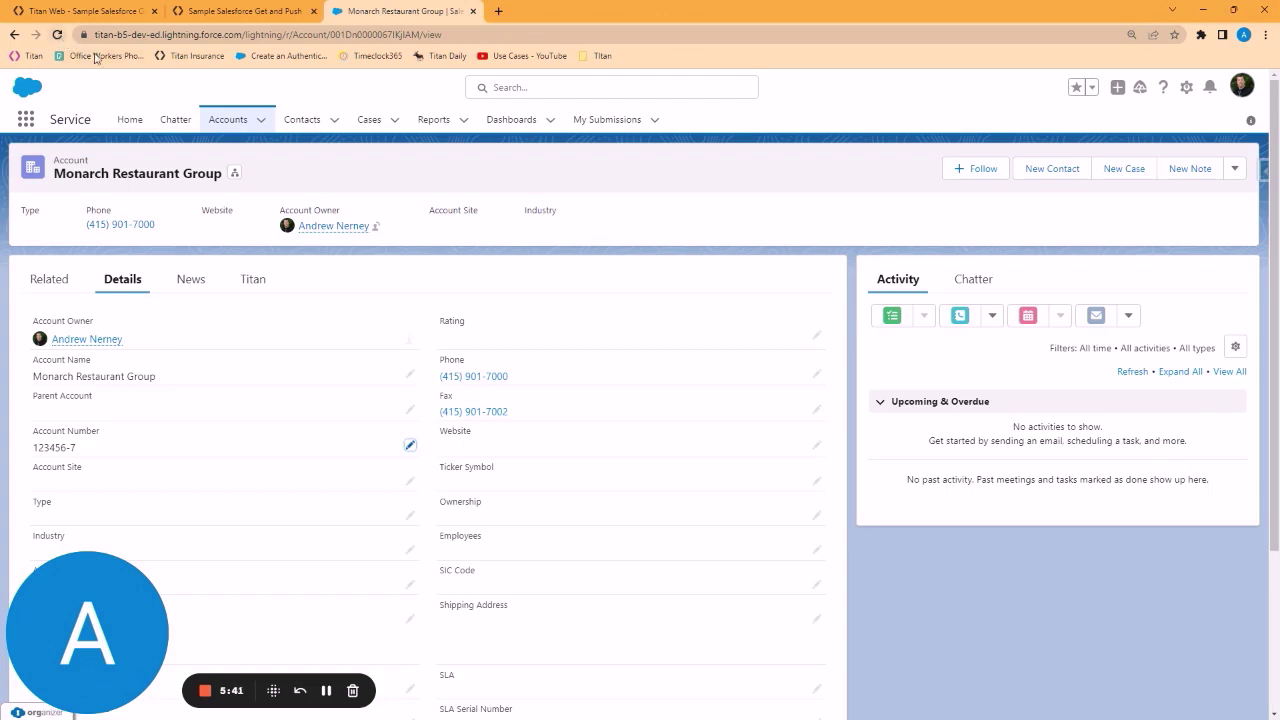
click(260, 120)
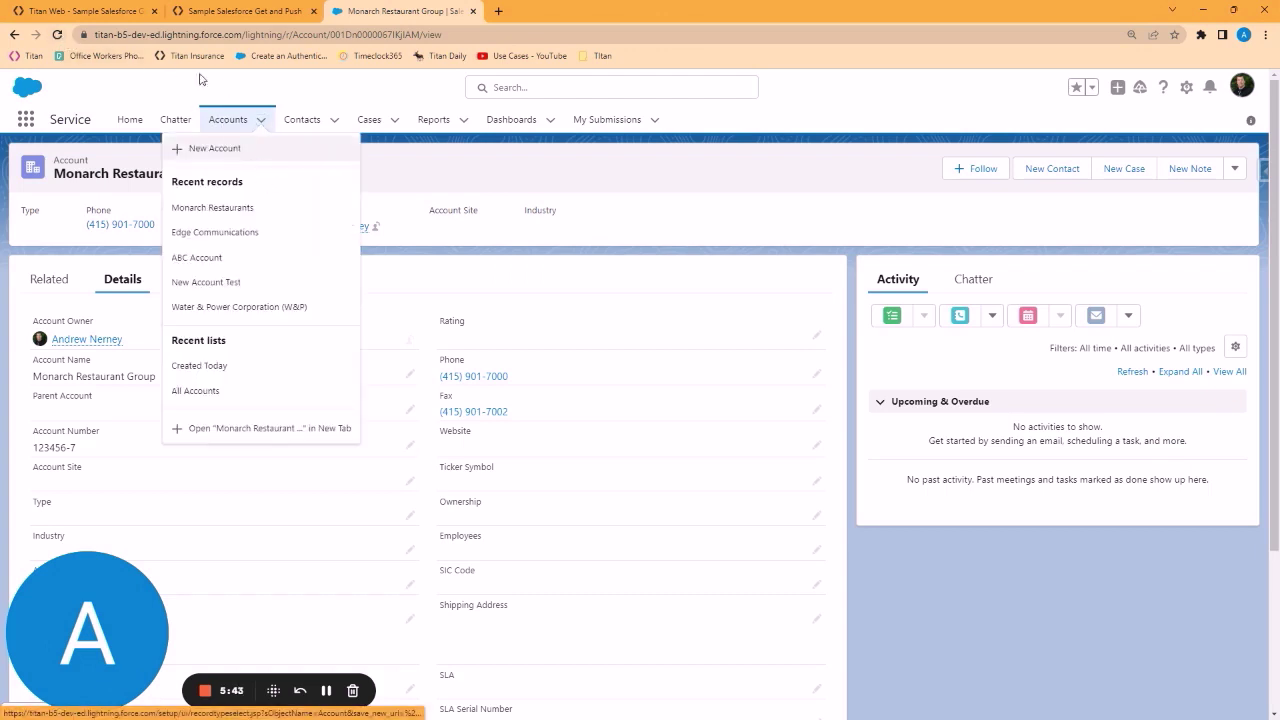
click(57, 34)
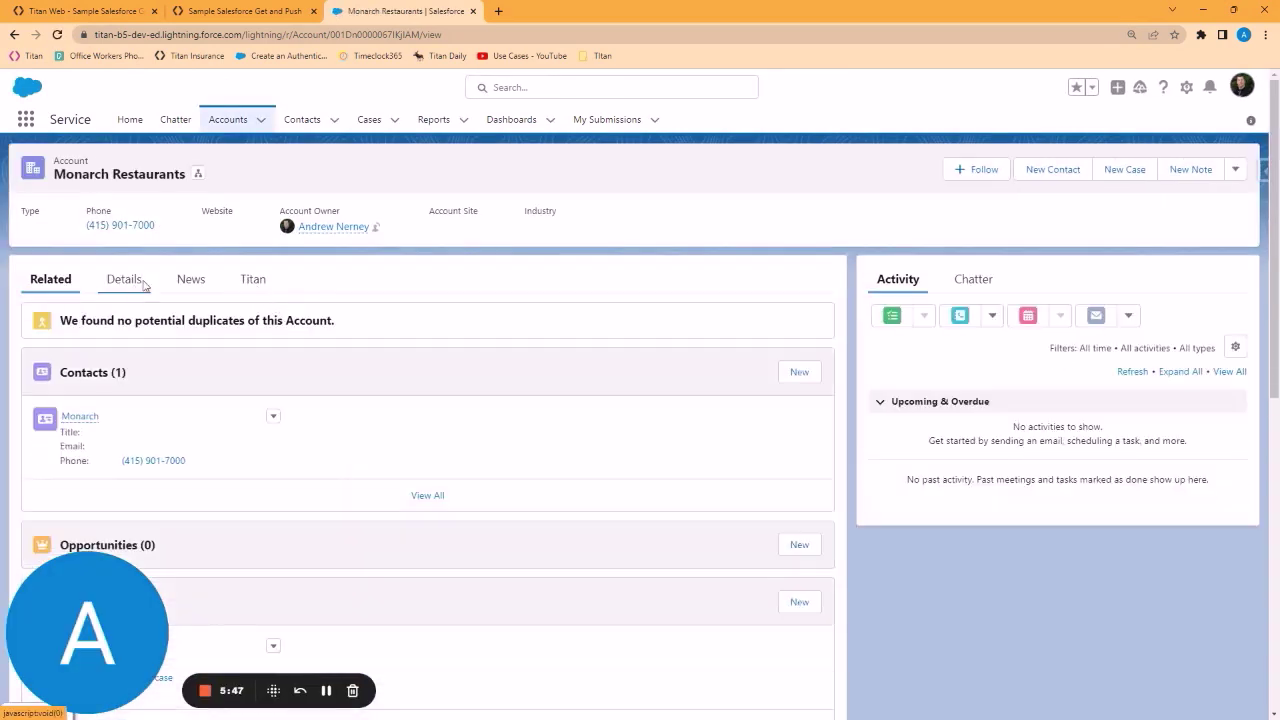
click(124, 280)
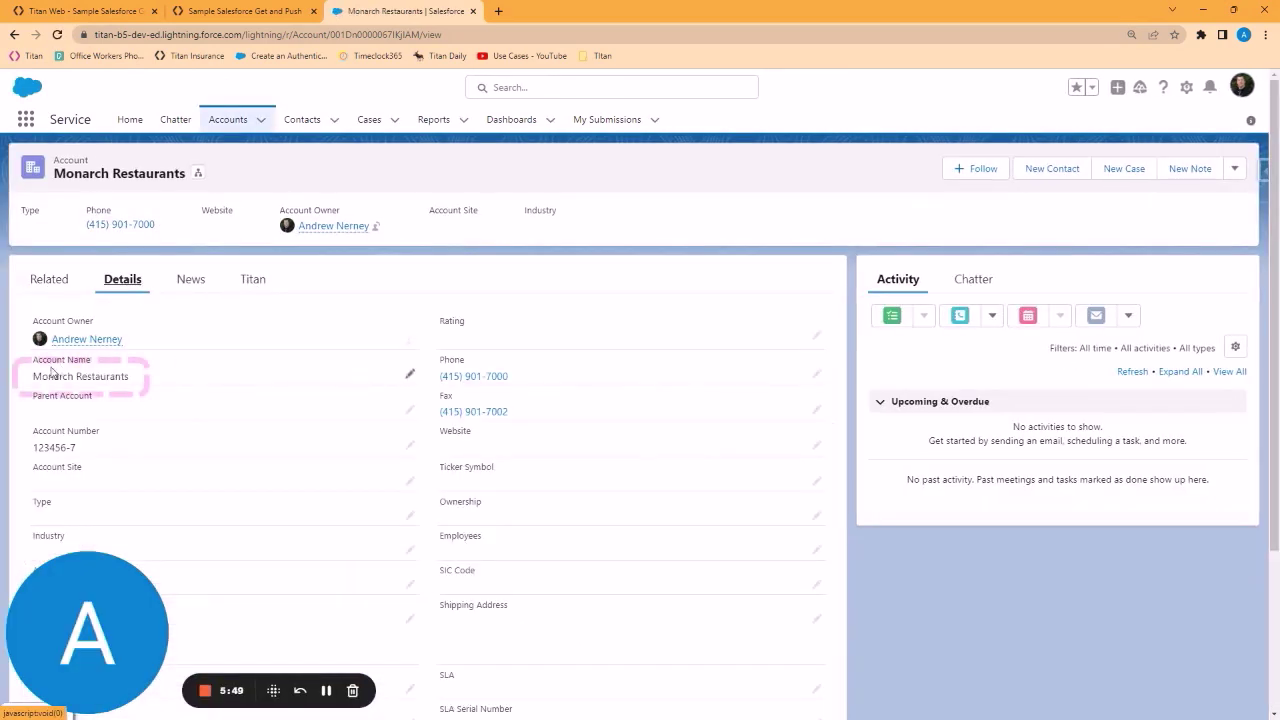
drag(68, 360, 107, 376)
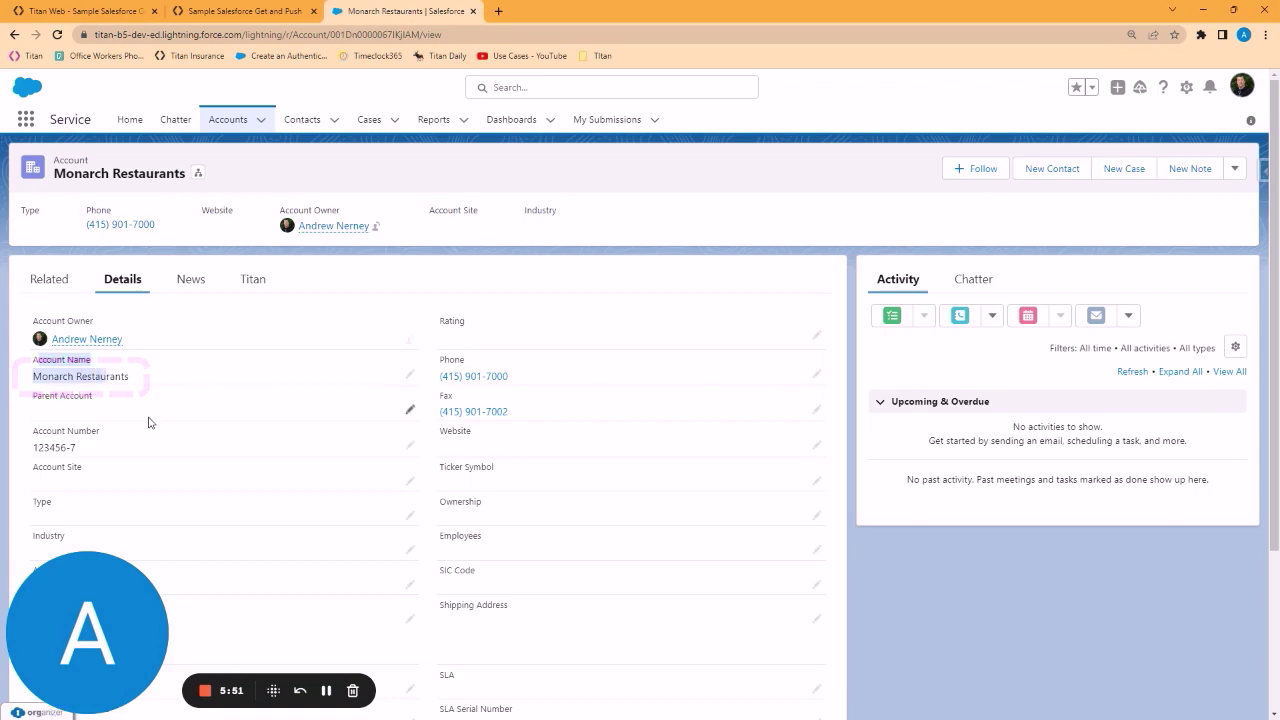
Step: Check the Billing Address in the Salesforce account's details
scroll(149, 420, down, 3)
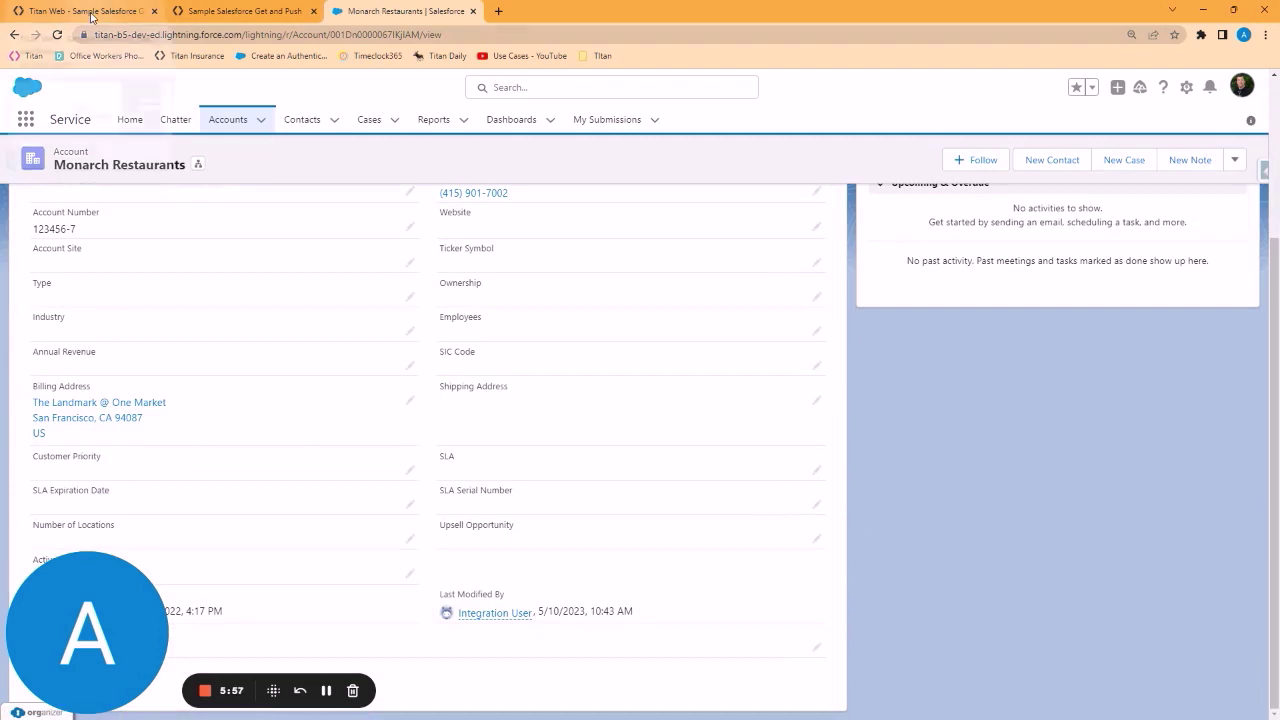
Step: Switch to the Titan Web project and examine the newest account update entry in its Salesforce integration logs
click(90, 12)
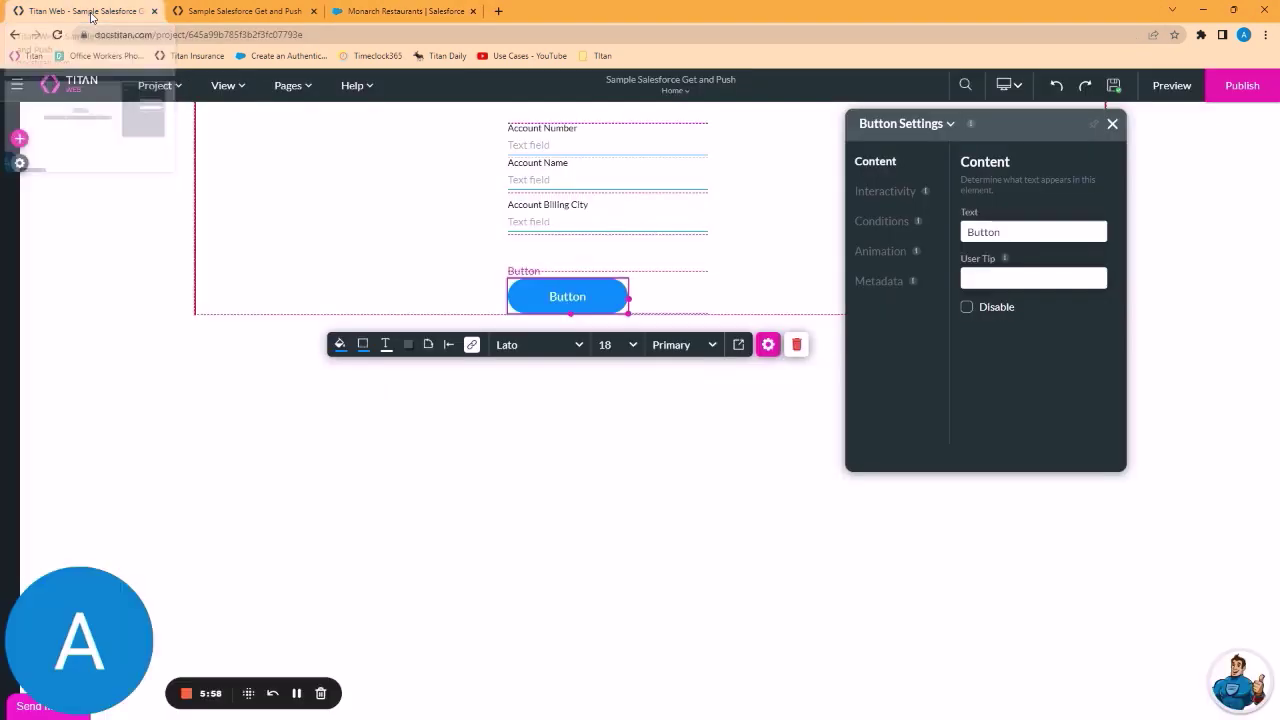
click(19, 165)
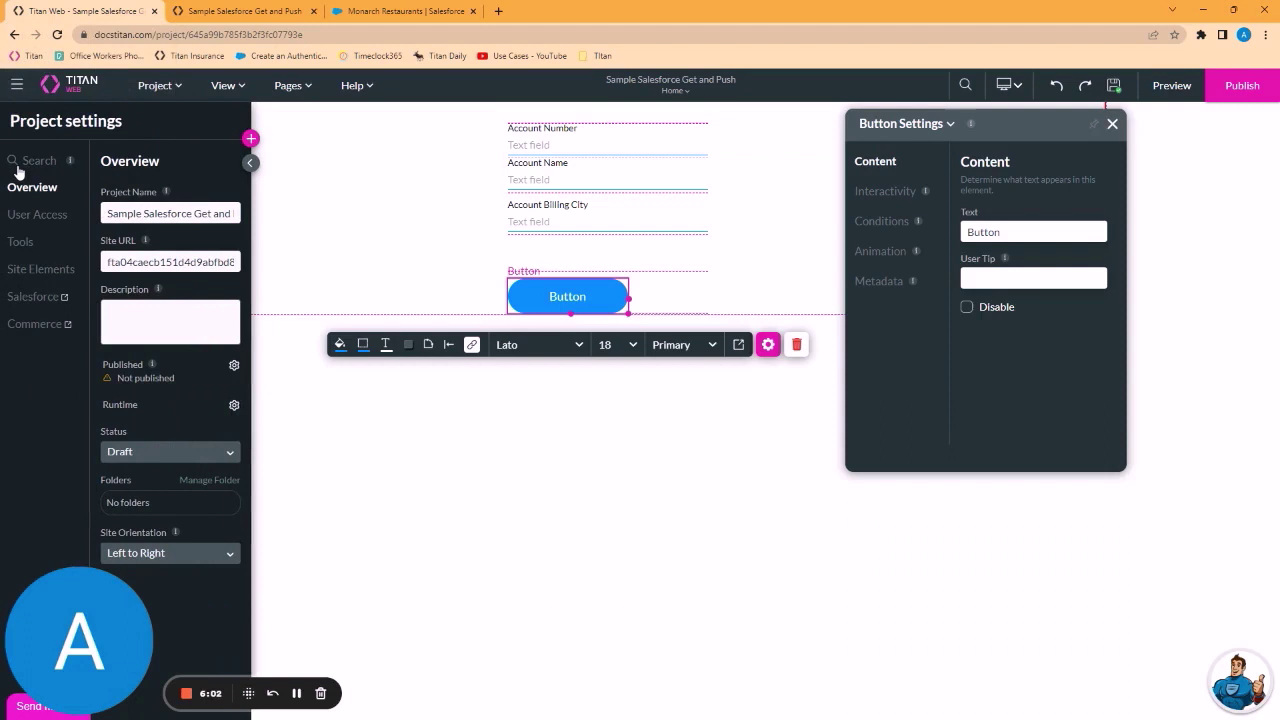
click(40, 297)
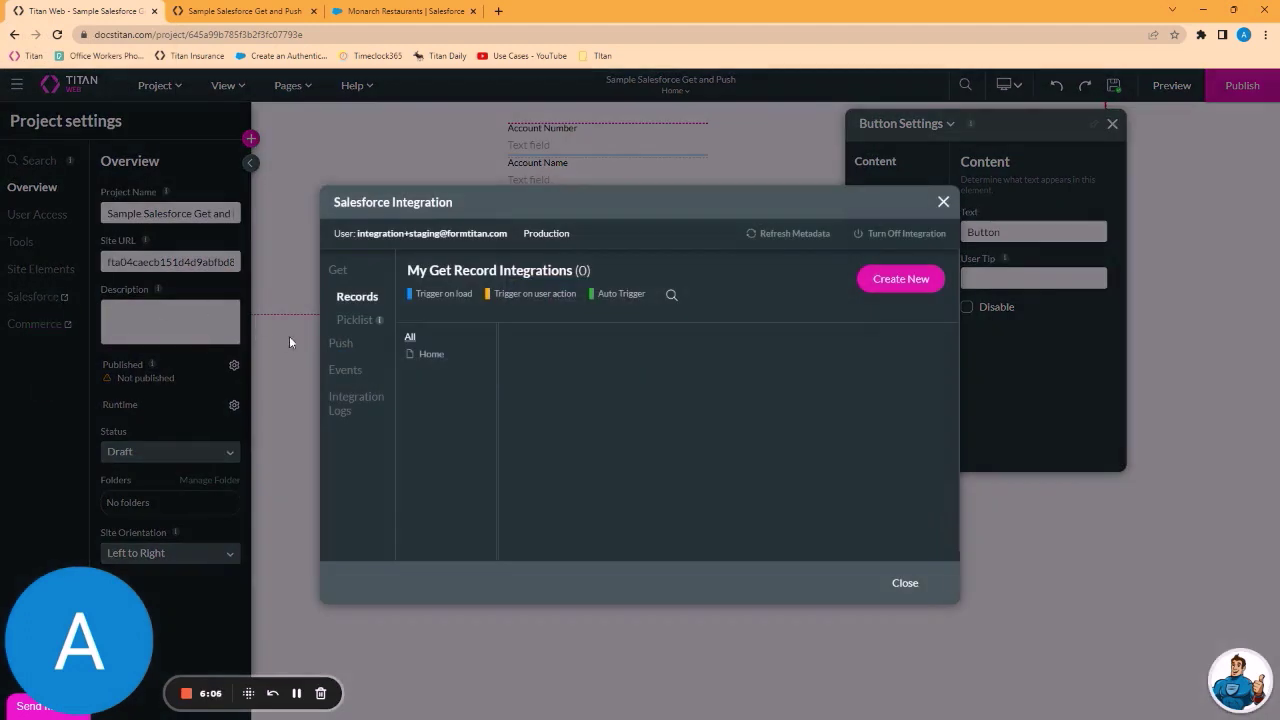
click(343, 405)
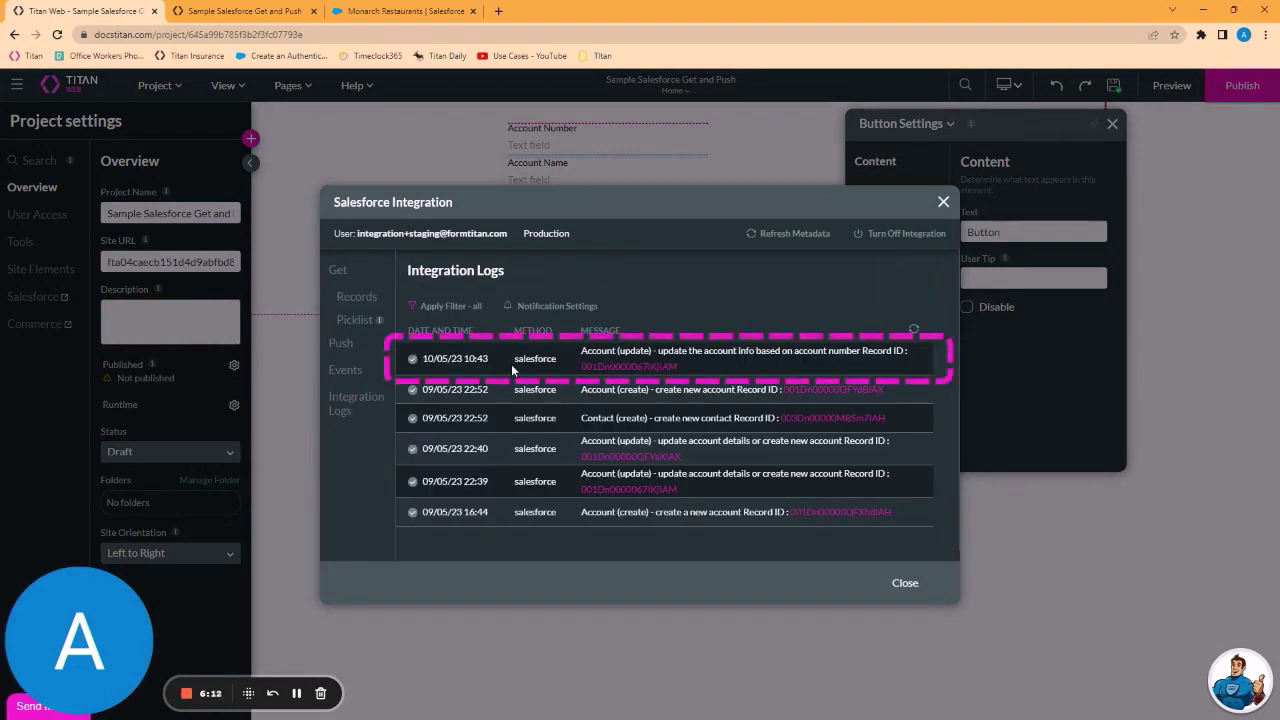
drag(743, 366, 421, 364)
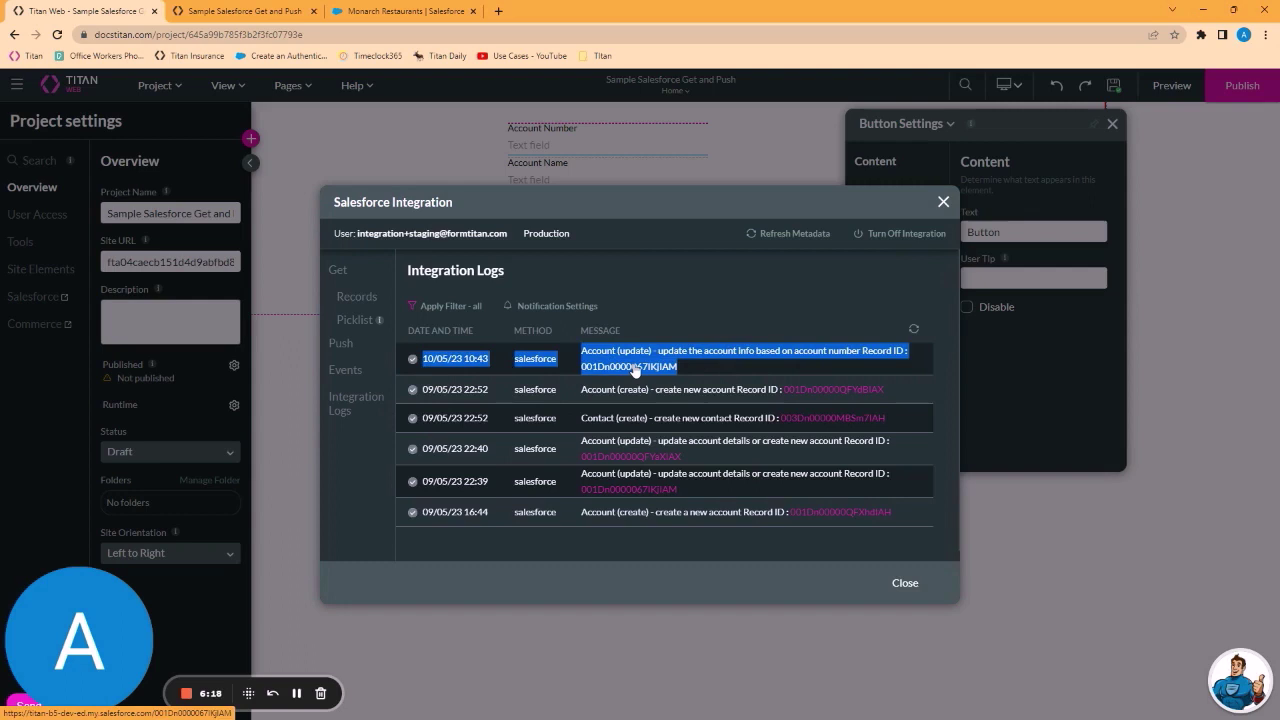
click(693, 368)
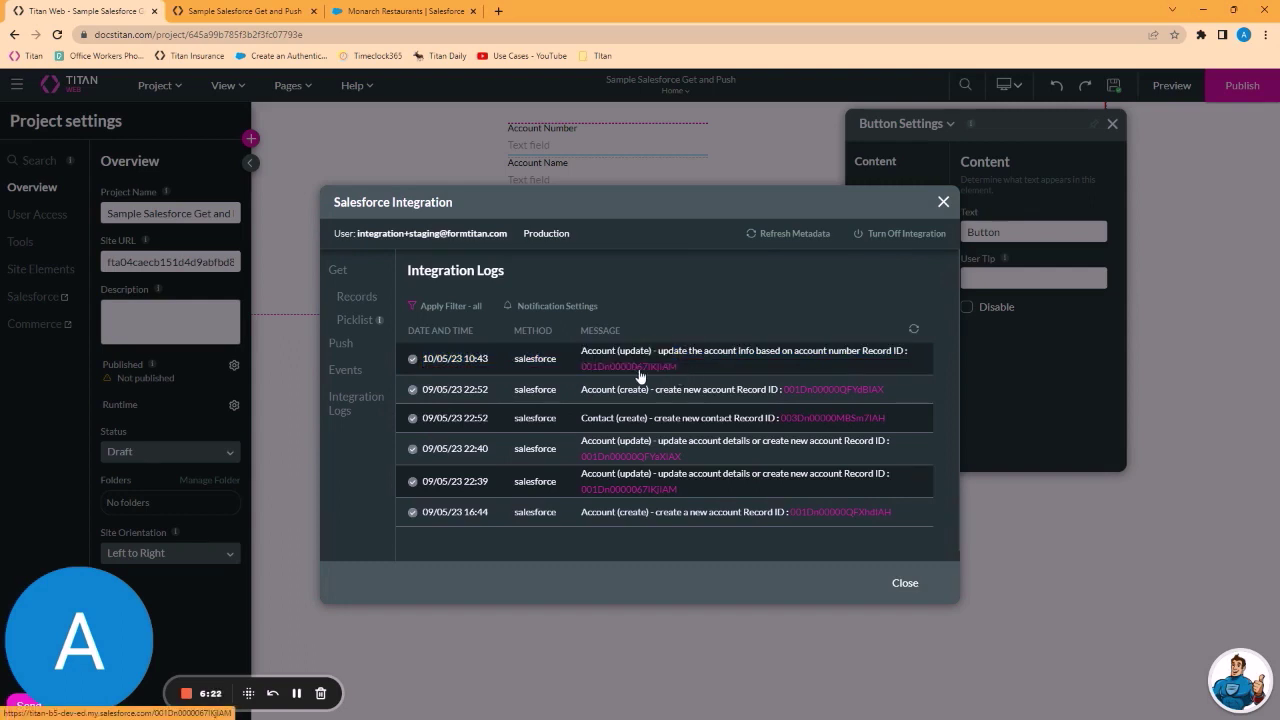